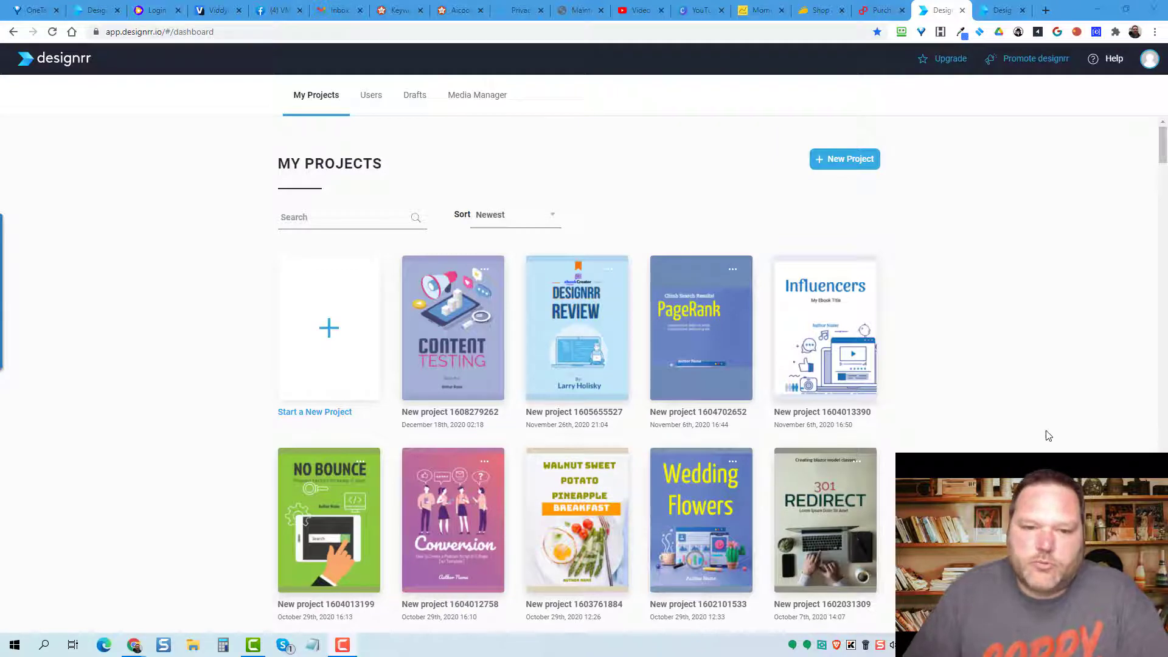
# - Start a new project and choose the Youtube To PDF import option
pyautogui.moveTo(837, 390)
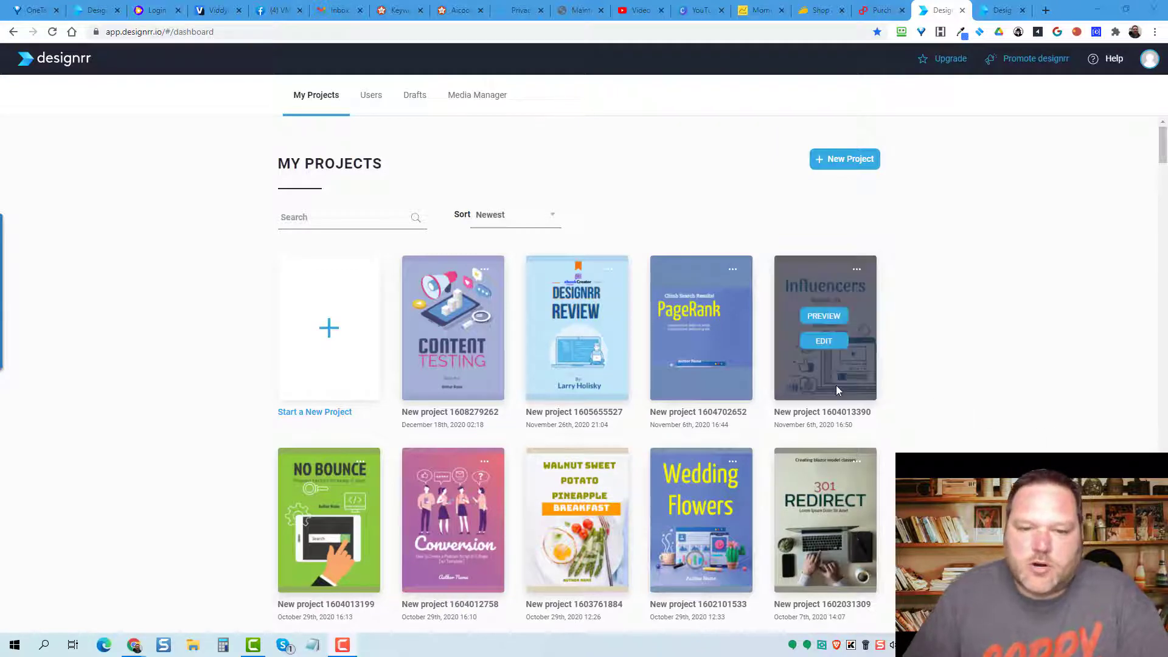
pyautogui.click(831, 164)
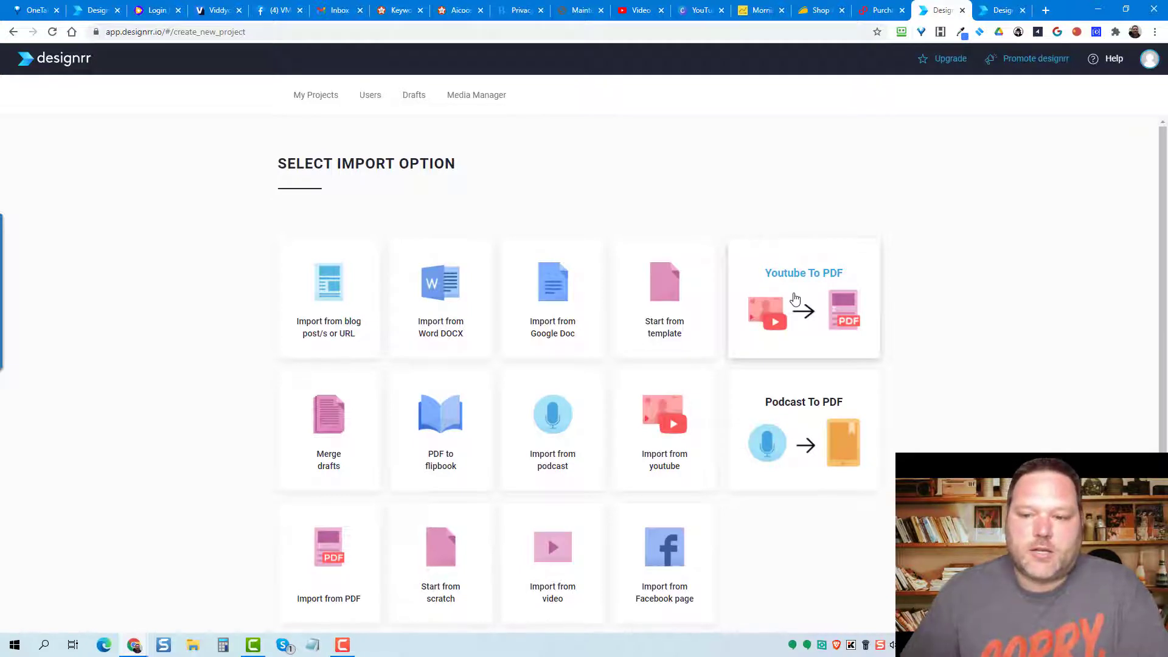
pyautogui.click(795, 299)
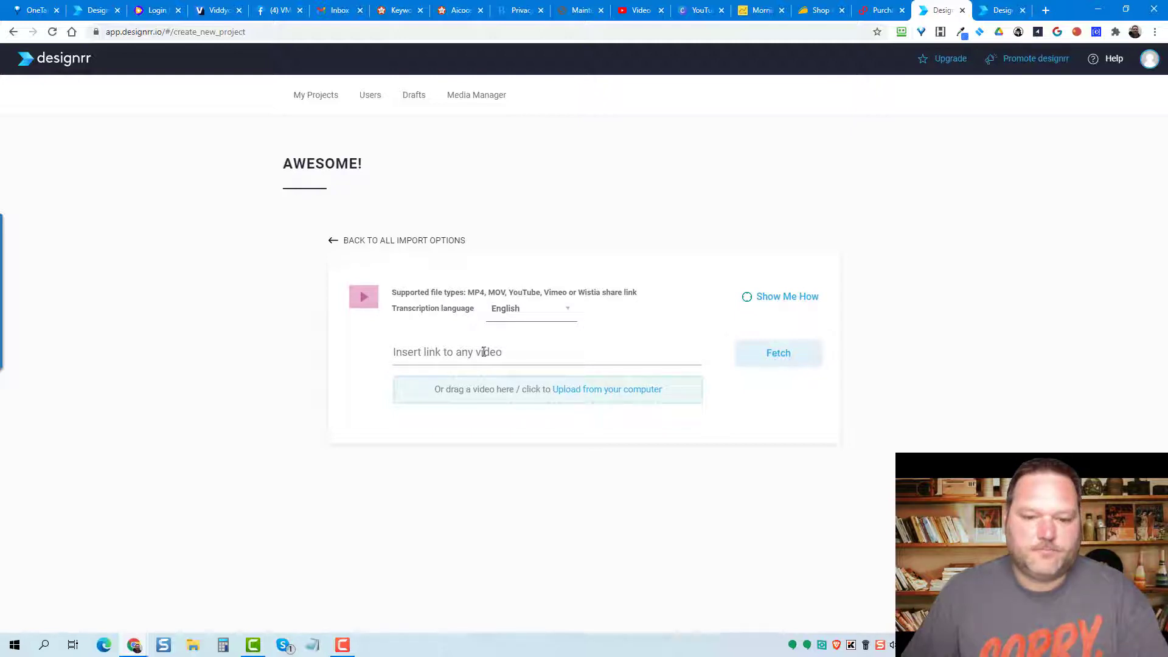
pyautogui.click(483, 352)
pyautogui.write('https://youtu.be/uXvv8TK9Ivw')
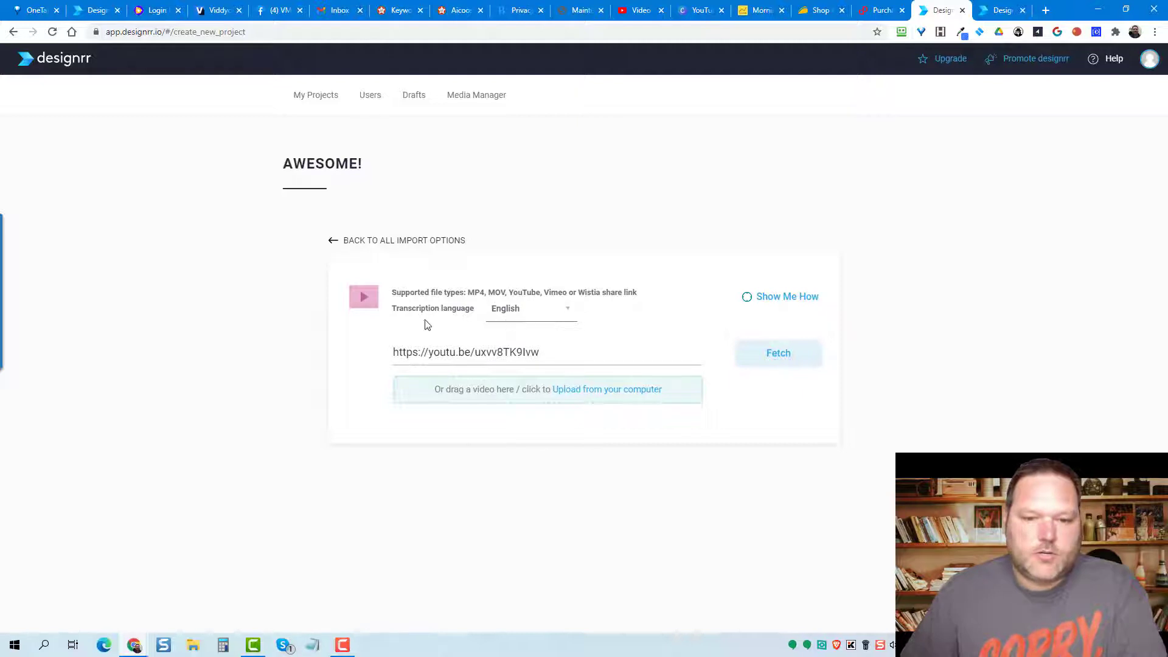
pyautogui.click(569, 310)
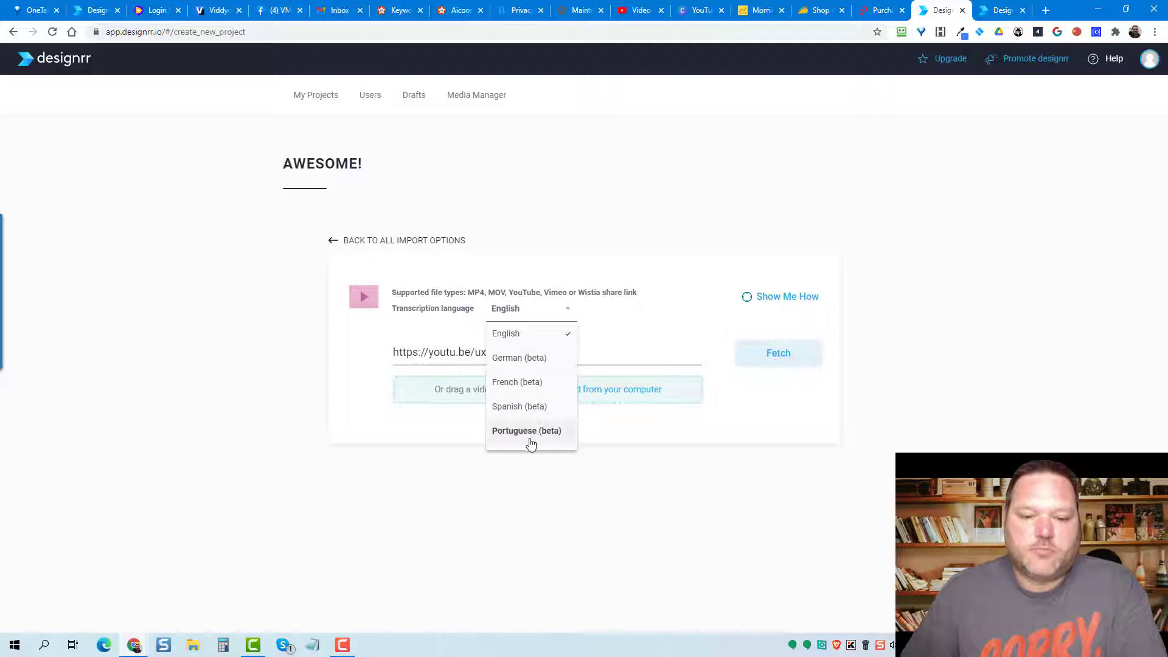
pyautogui.click(742, 427)
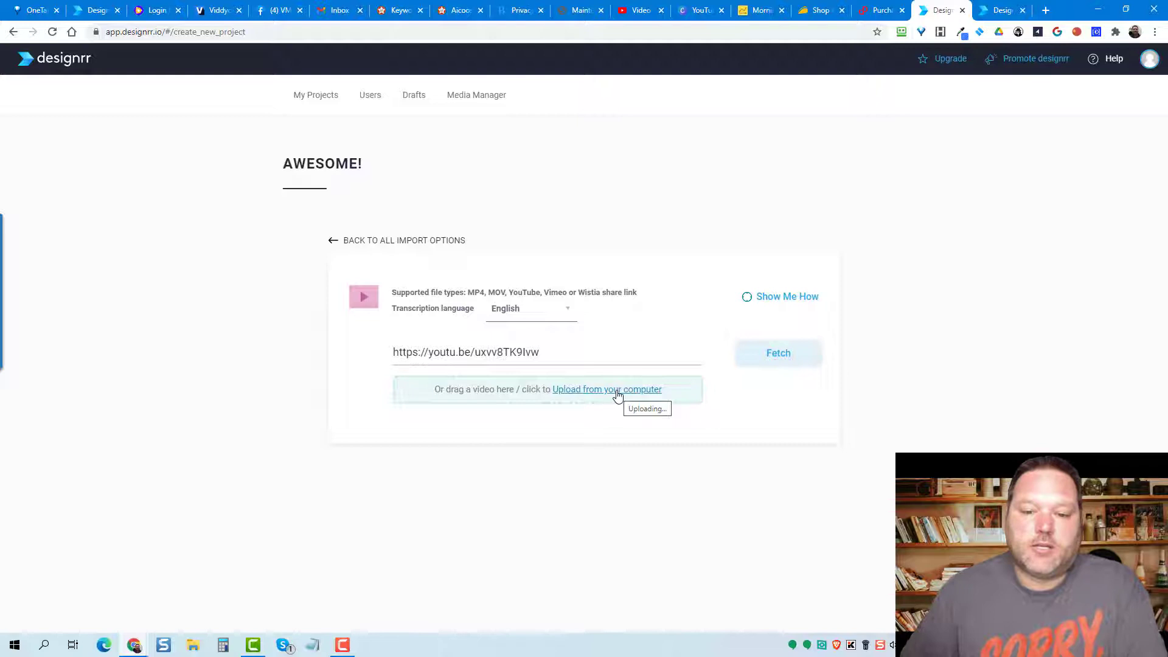
# - Fetch the linked YouTube video so it gets queued for transcription
pyautogui.click(774, 362)
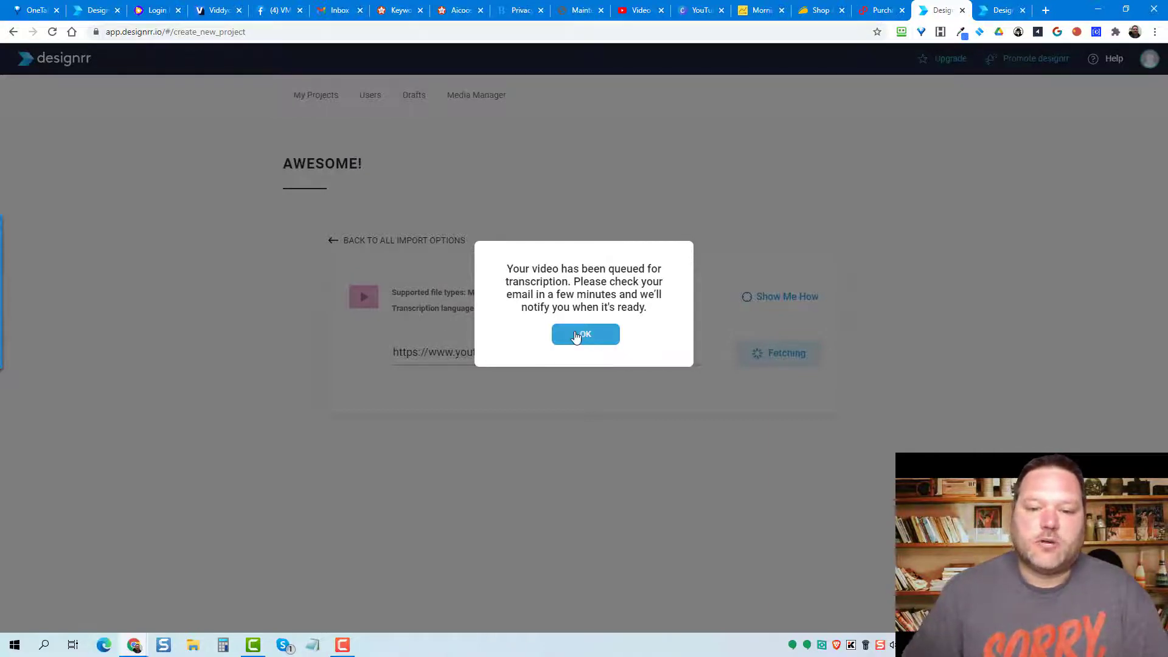
# - Dismiss the queued notice and open the Transcription Job draft from Drafts
pyautogui.click(583, 335)
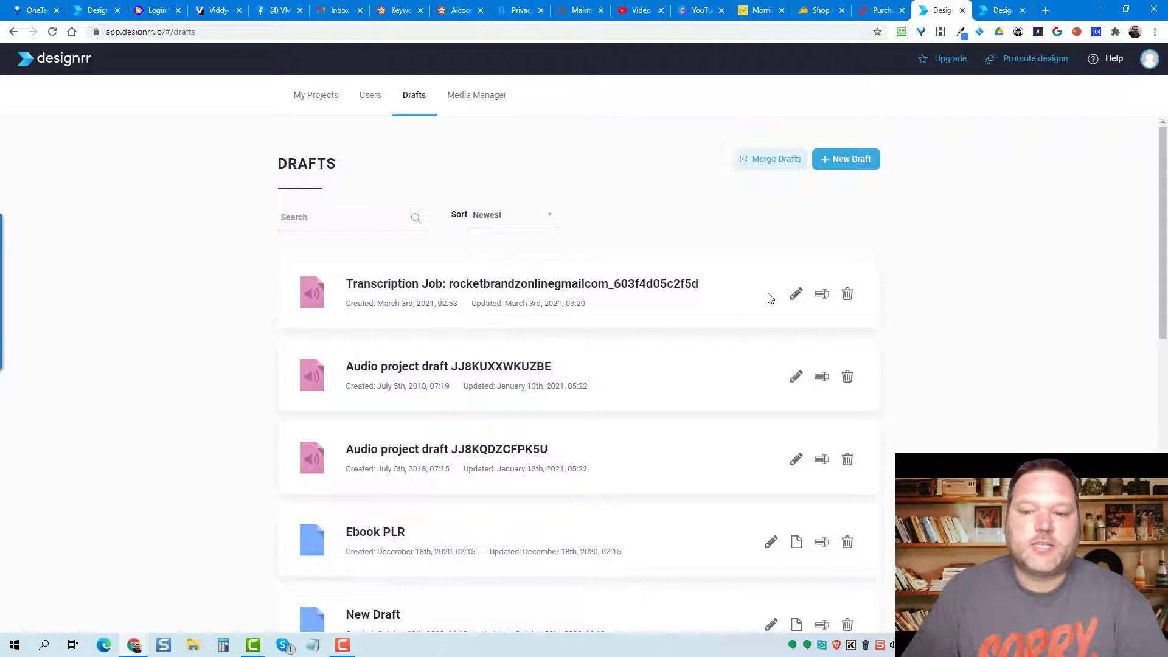
pyautogui.click(577, 287)
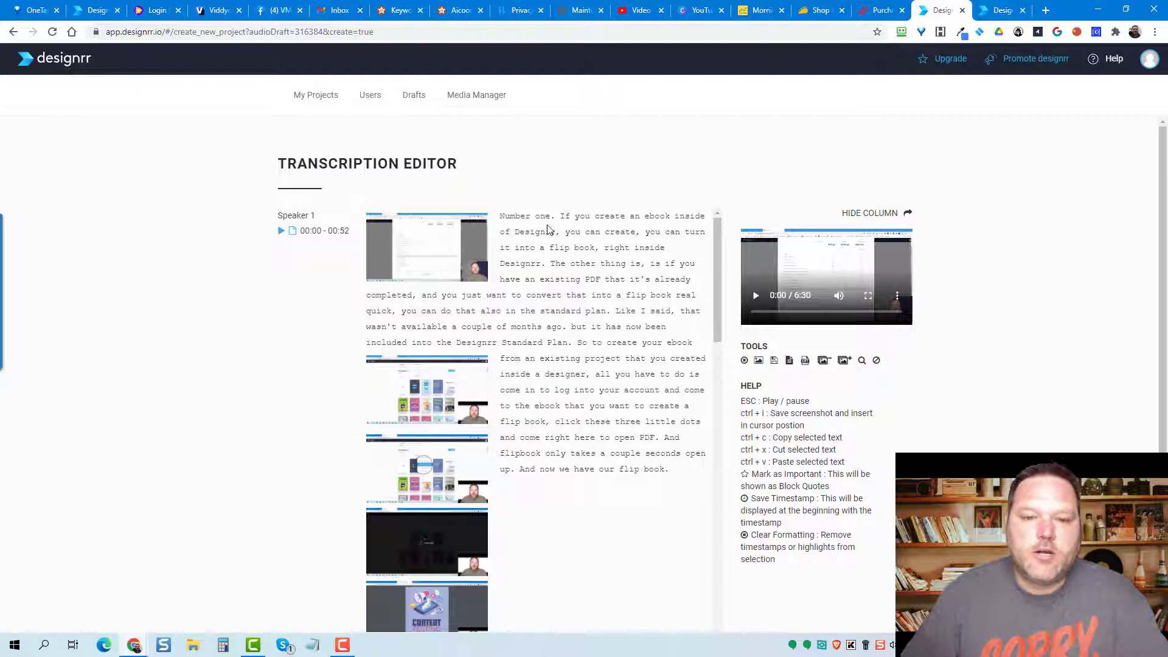
pyautogui.click(532, 233)
pyautogui.click(560, 281)
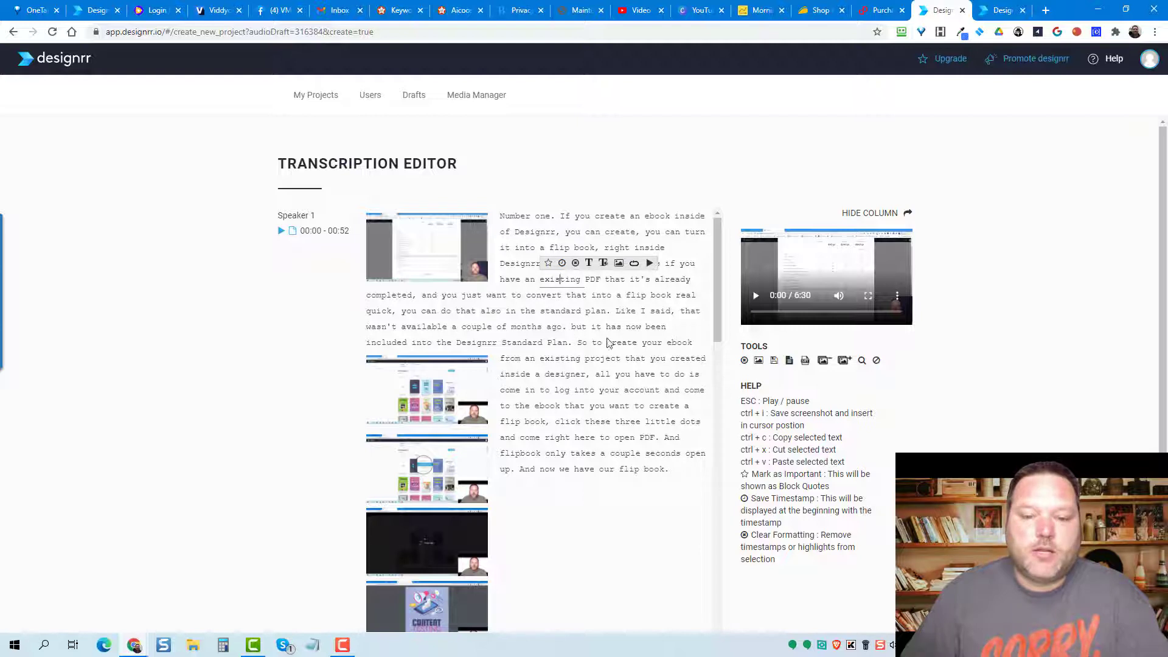
pyautogui.scroll(-2, 598, 359)
pyautogui.scroll(2, 598, 359)
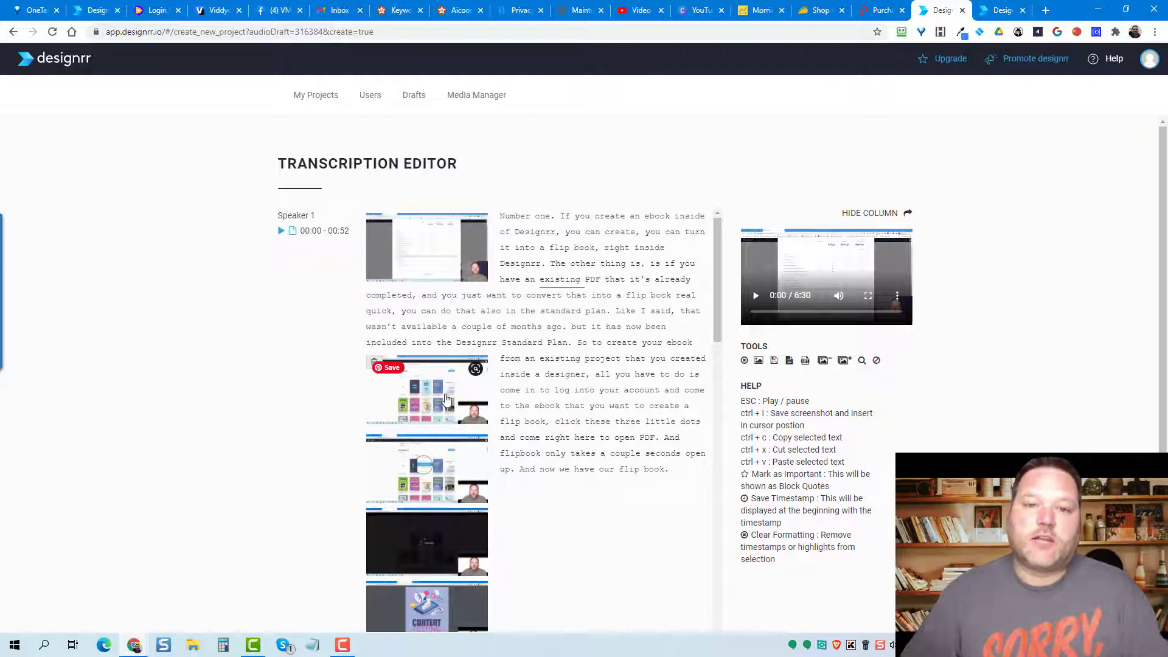
pyautogui.scroll(-1, 443, 415)
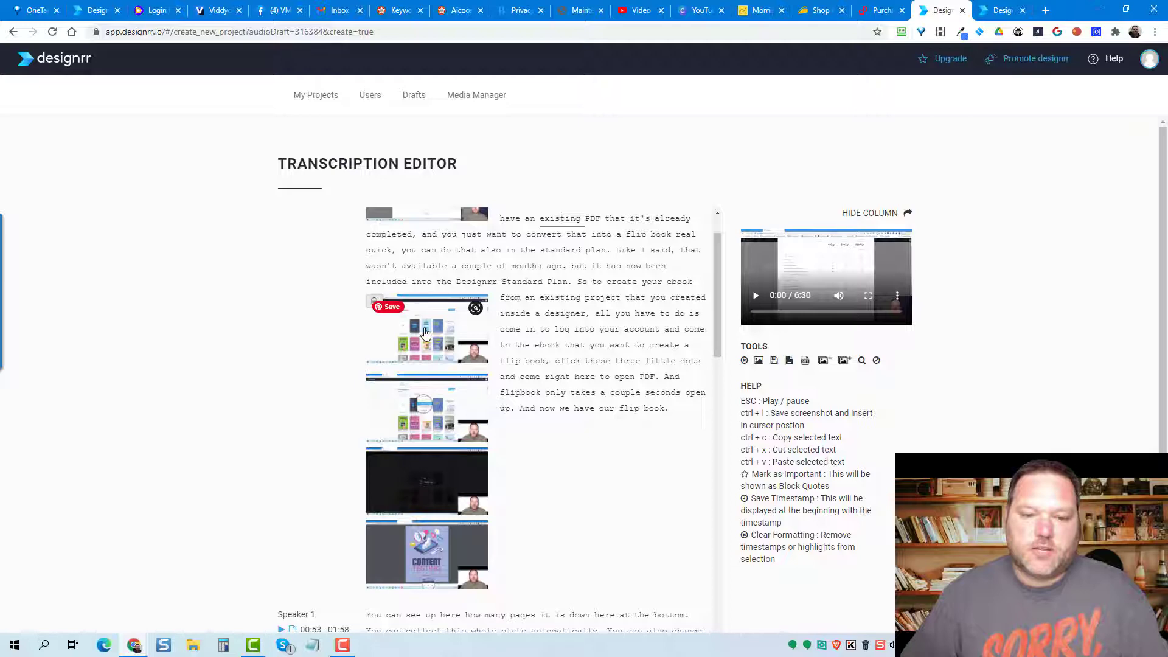
pyautogui.scroll(-2, 442, 367)
pyautogui.scroll(-3, 454, 396)
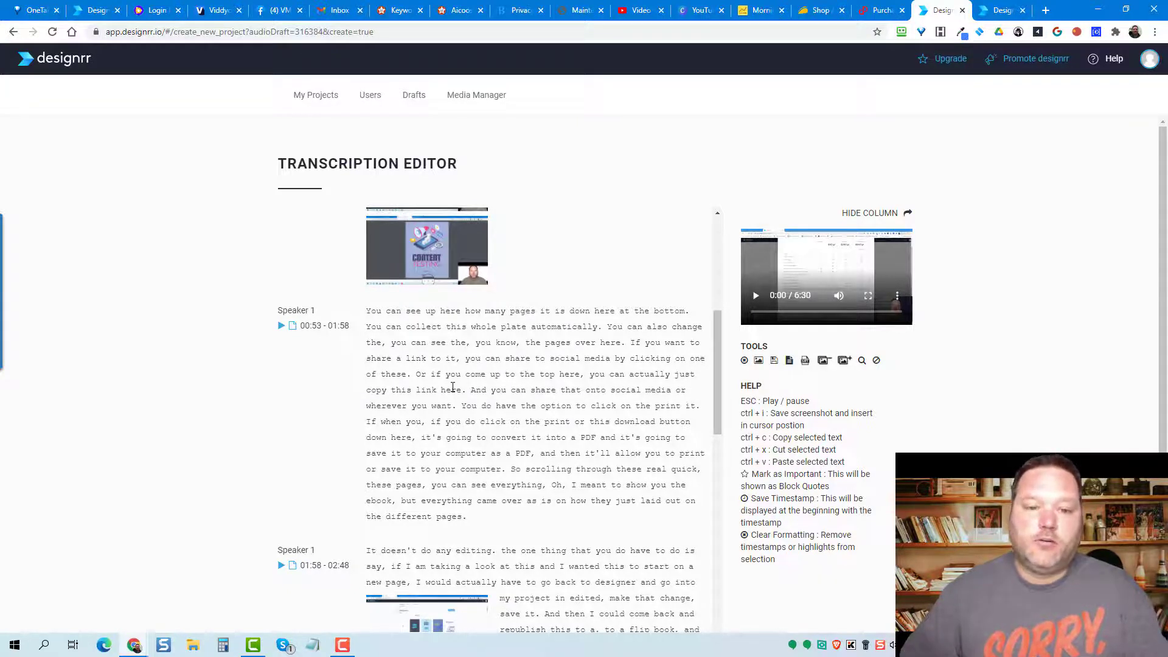
pyautogui.scroll(4, 452, 387)
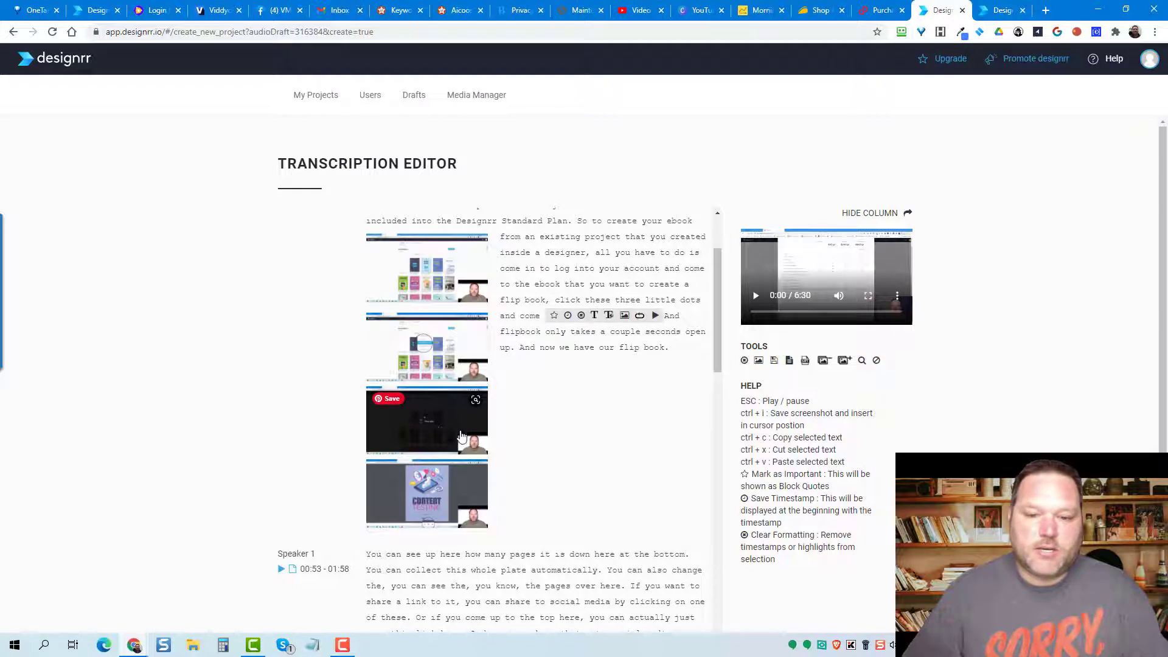
# - Delete the dark blank screenshot from the transcript
pyautogui.rightClick(443, 425)
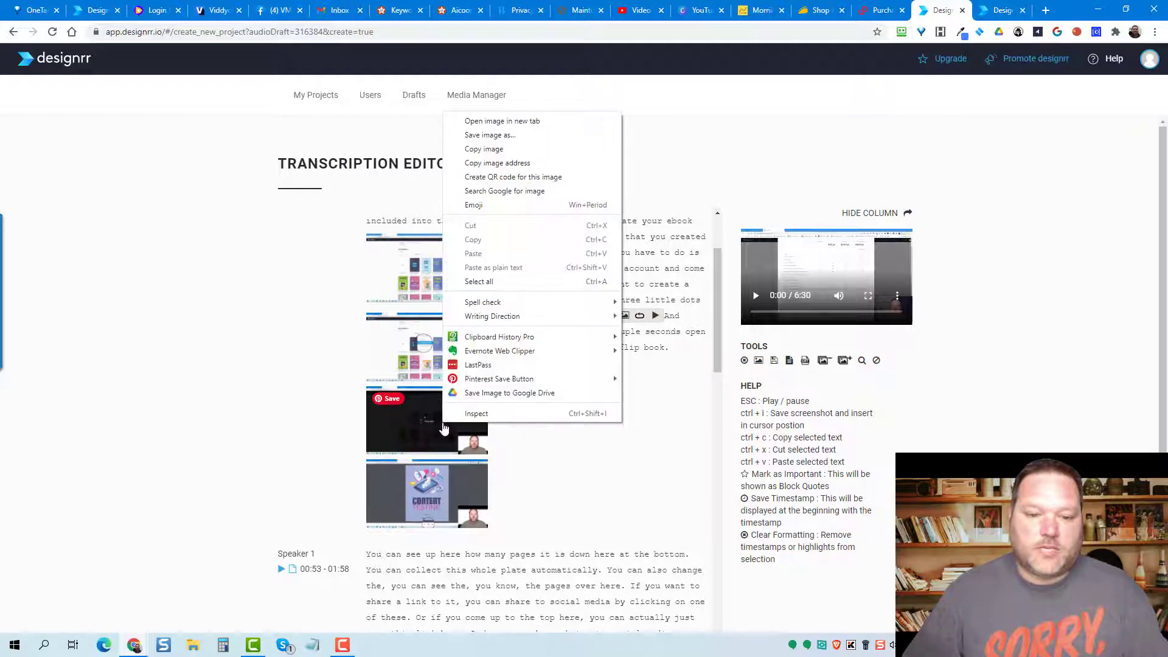
pyautogui.click(440, 427)
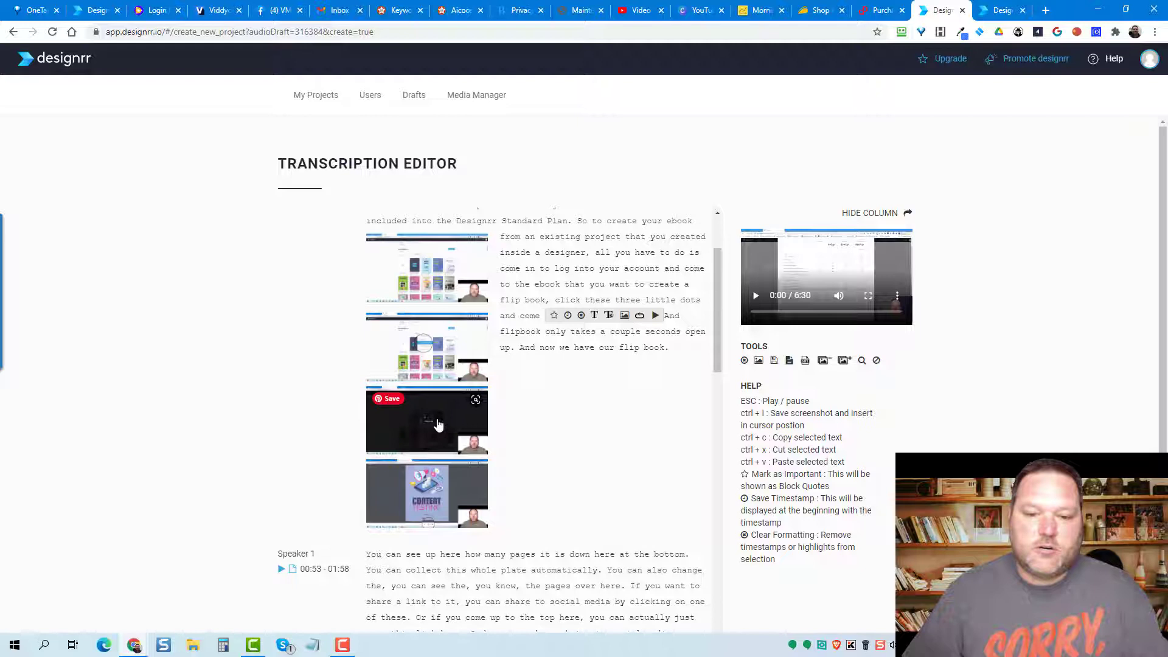
pyautogui.press('Delete')
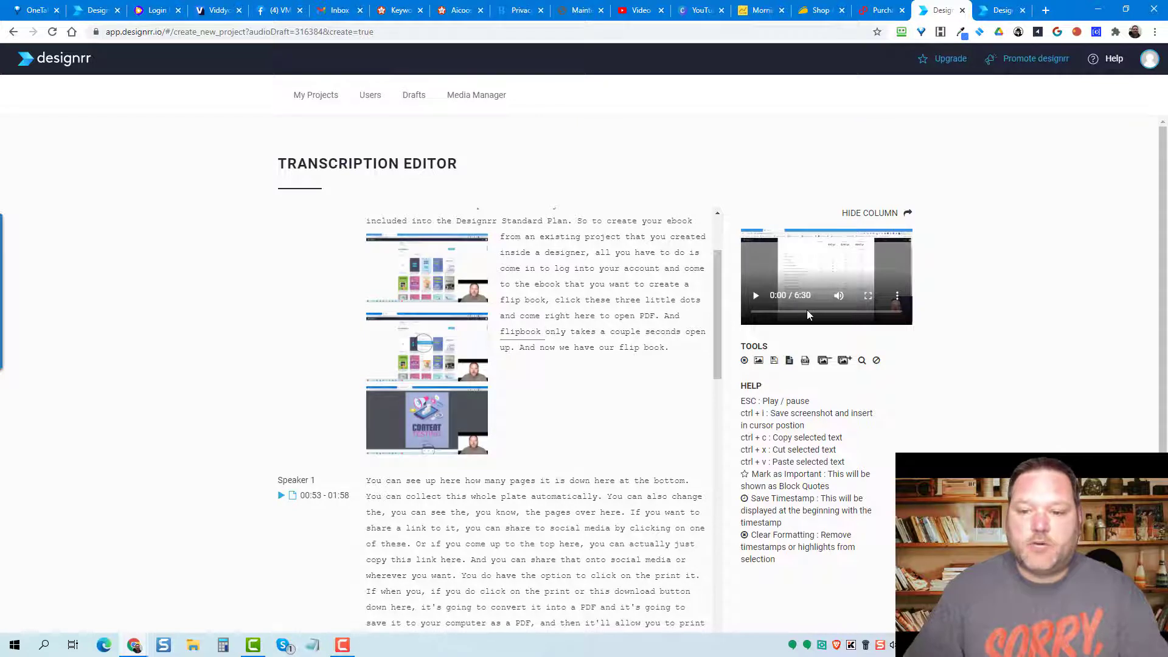
# - Skip the source video to 4:05 and grab a screenshot from that moment
pyautogui.press('Escape')
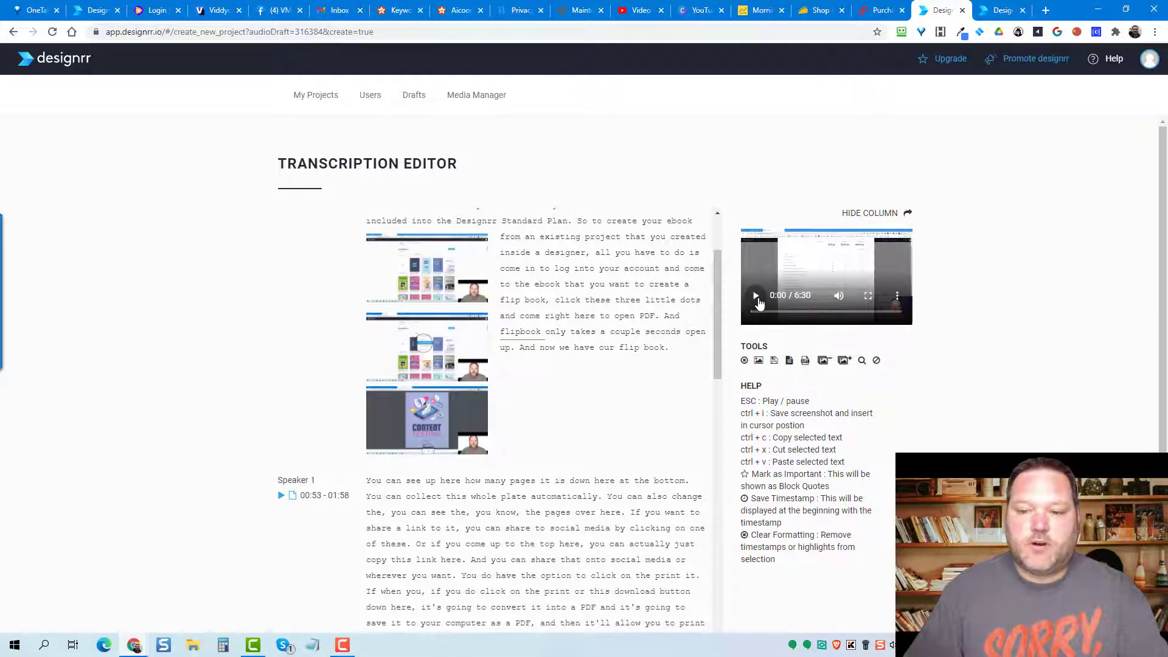
pyautogui.click(756, 301)
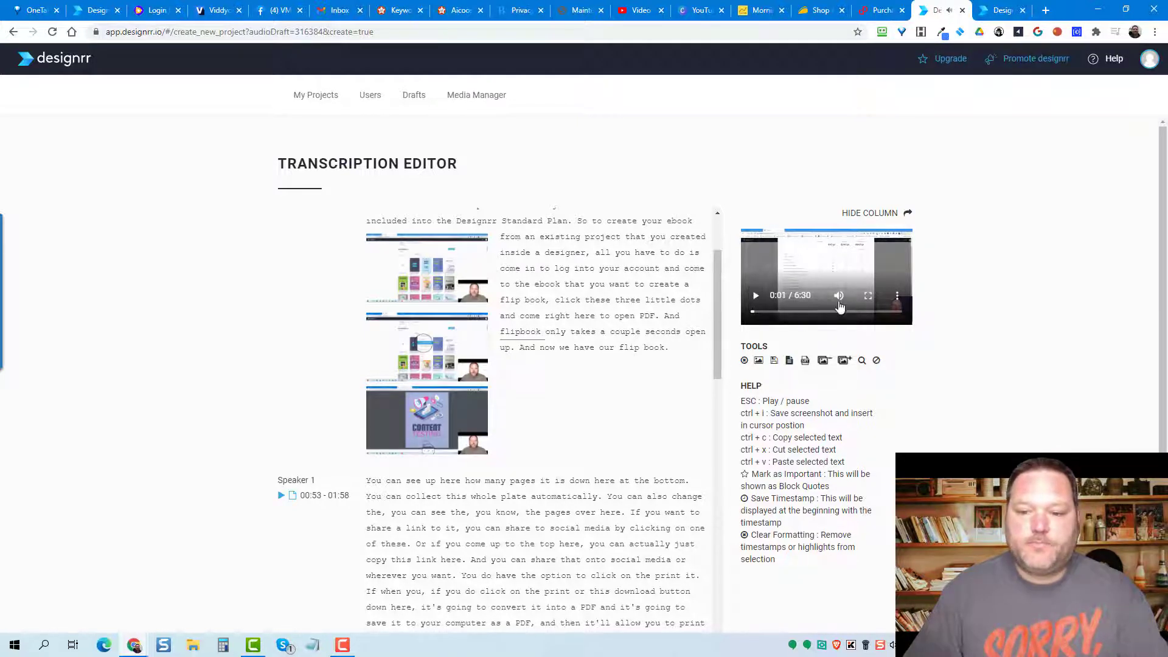
pyautogui.click(800, 311)
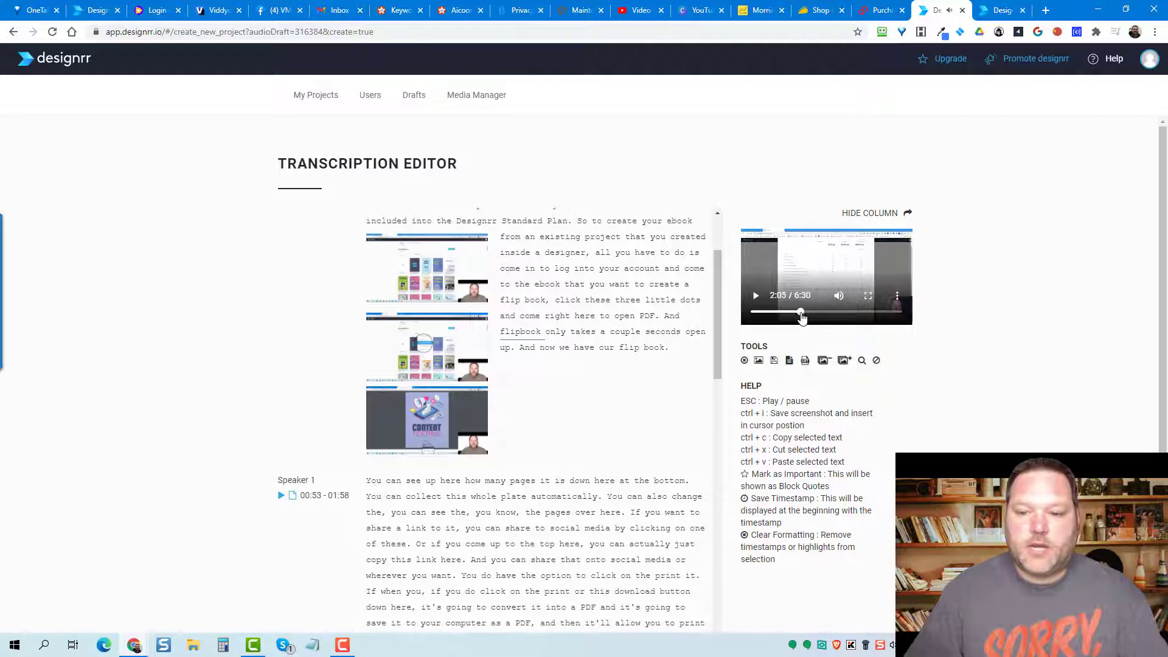
pyautogui.click(844, 311)
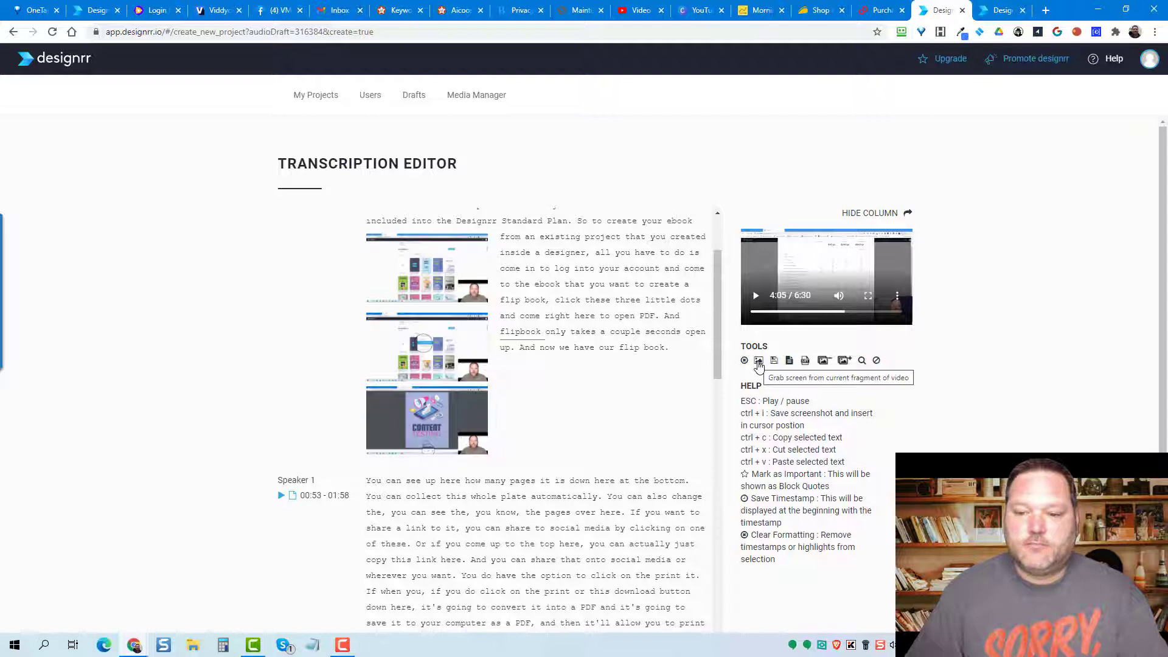
pyautogui.click(758, 363)
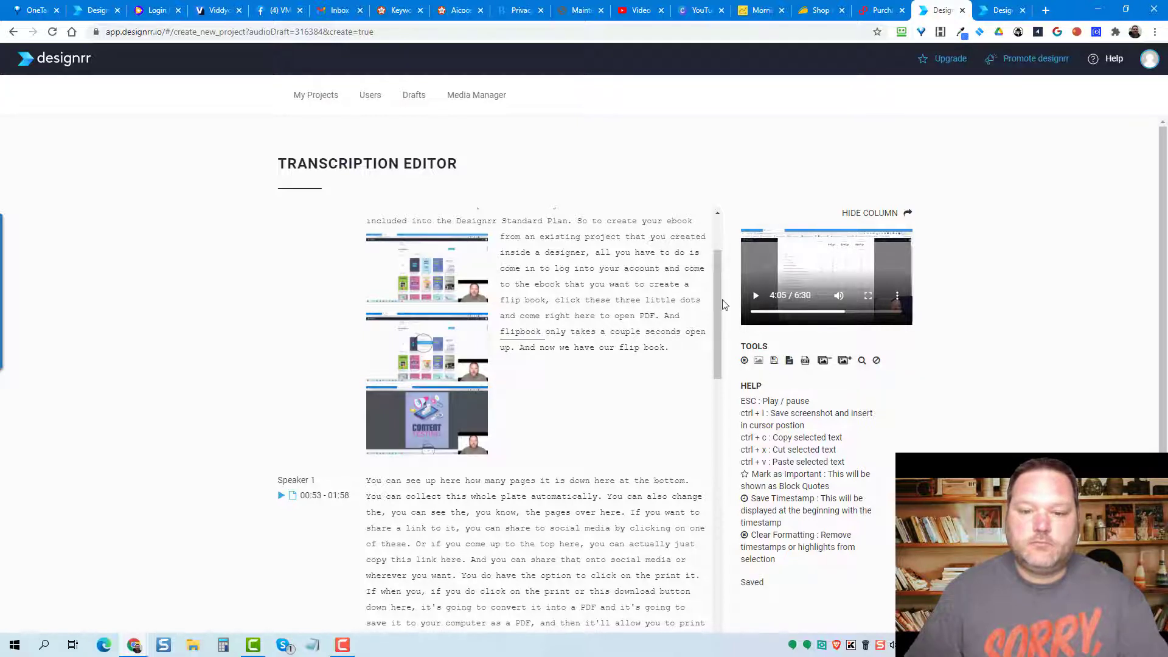
# - Save the transcript edits, then continue with DONE FOR NOW, CHOOSE TEMPLATE
pyautogui.scroll(-5, 691, 305)
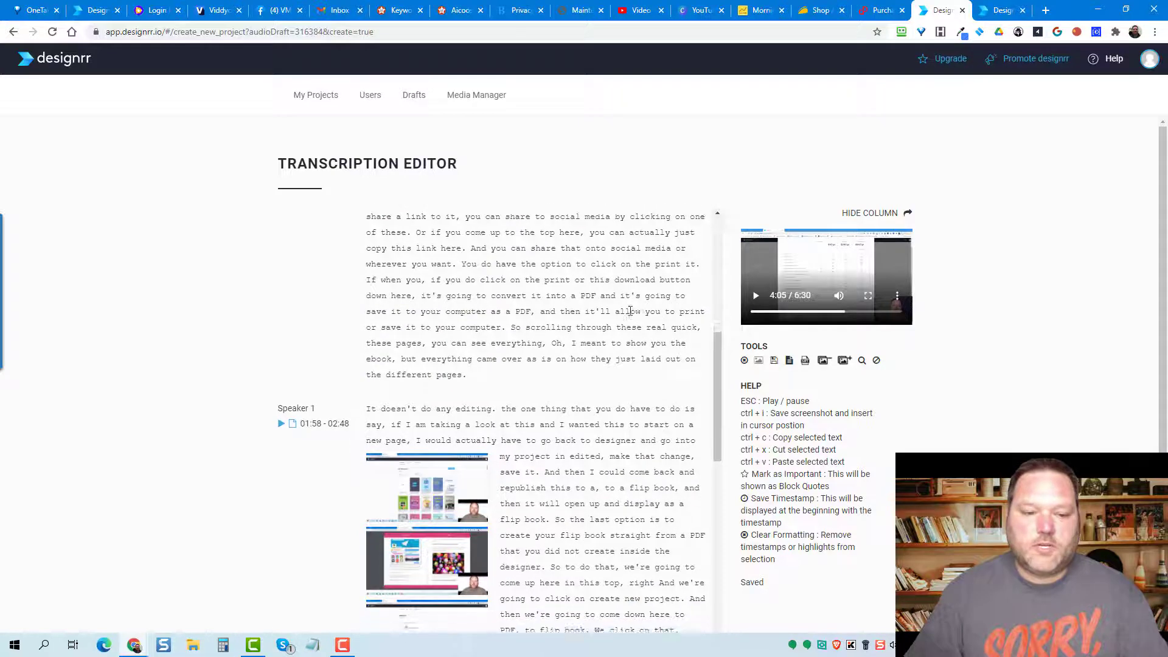
pyautogui.scroll(-7, 630, 310)
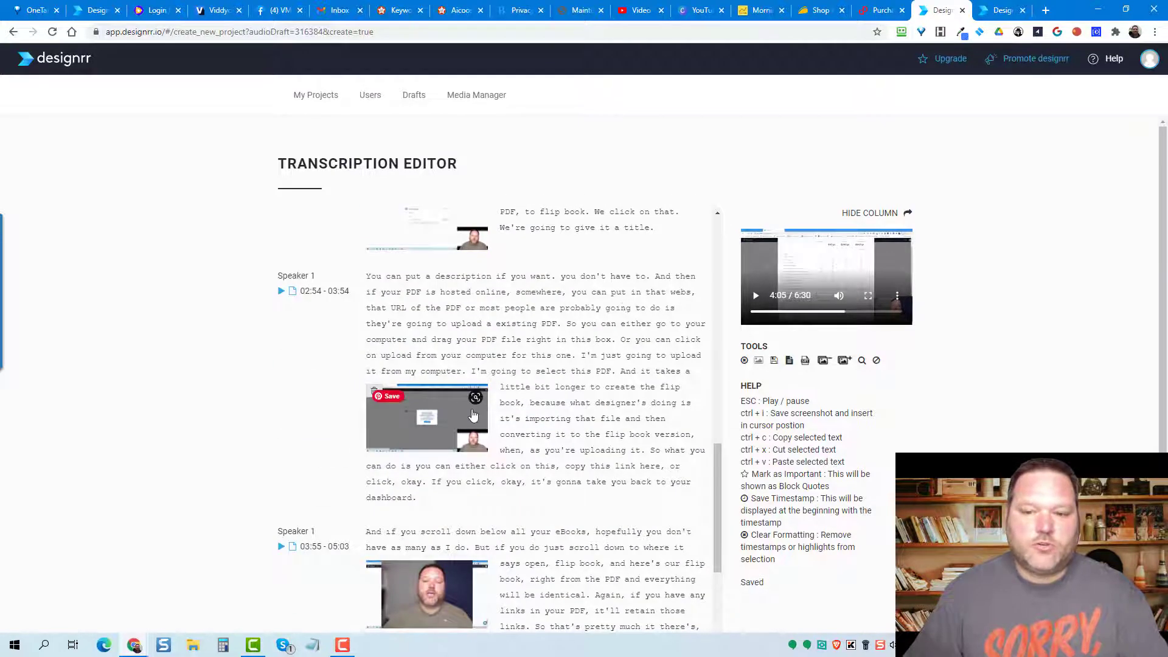
pyautogui.scroll(-3, 621, 310)
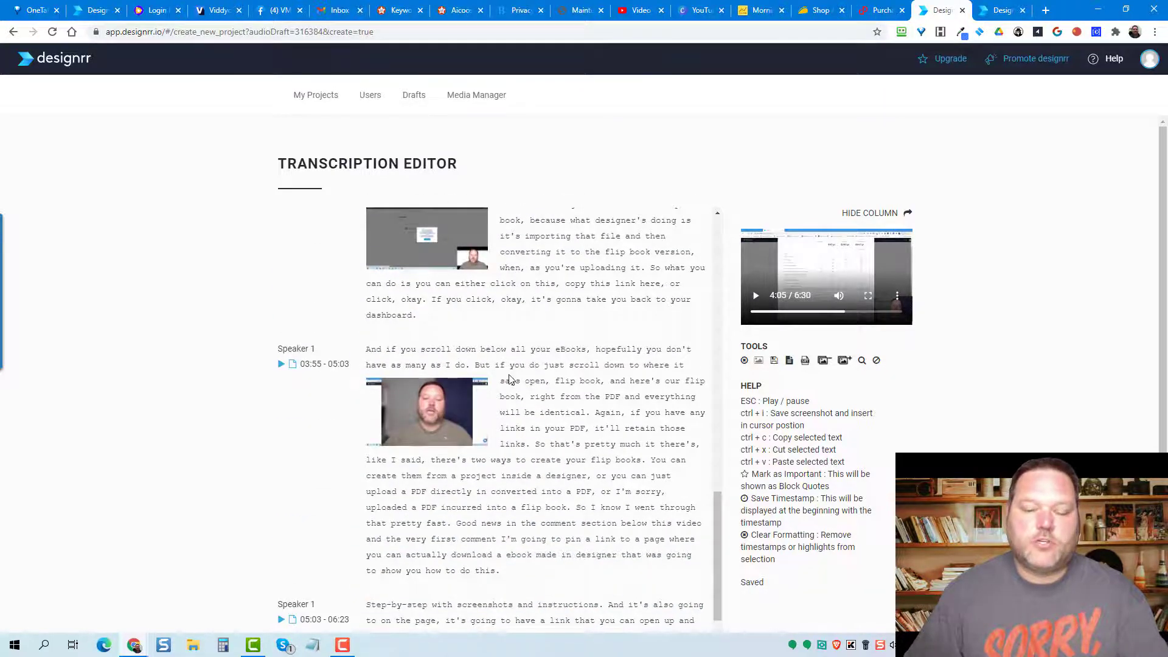
pyautogui.scroll(-4, 510, 380)
pyautogui.scroll(-4, 516, 382)
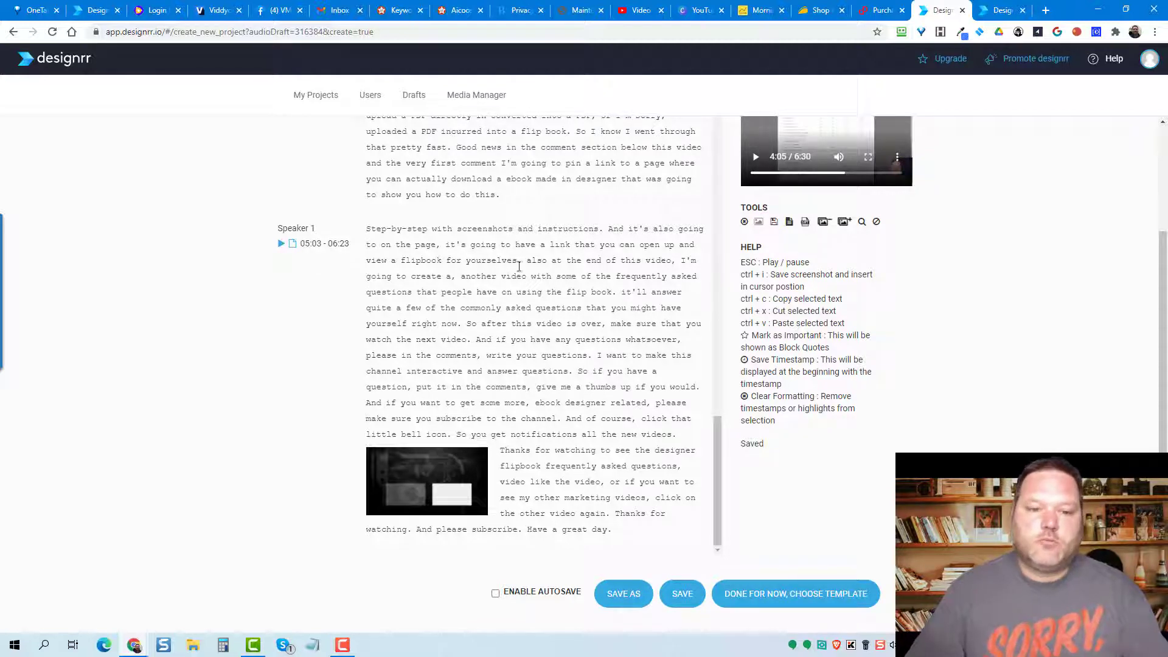
pyautogui.scroll(2, 511, 273)
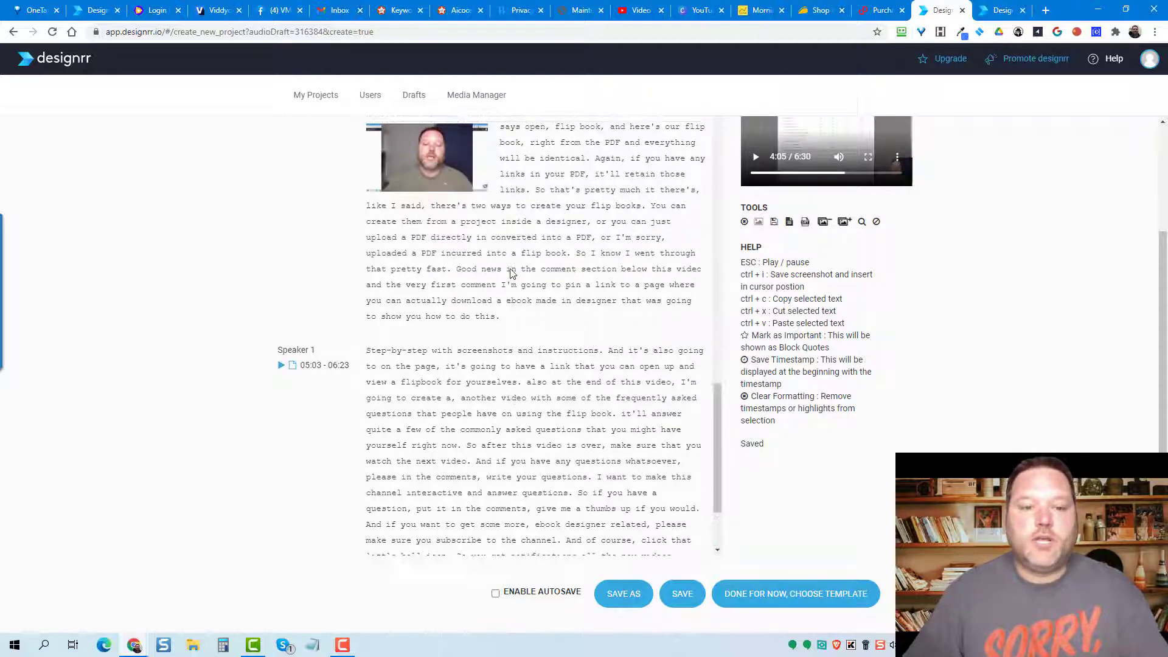
pyautogui.scroll(-3, 514, 277)
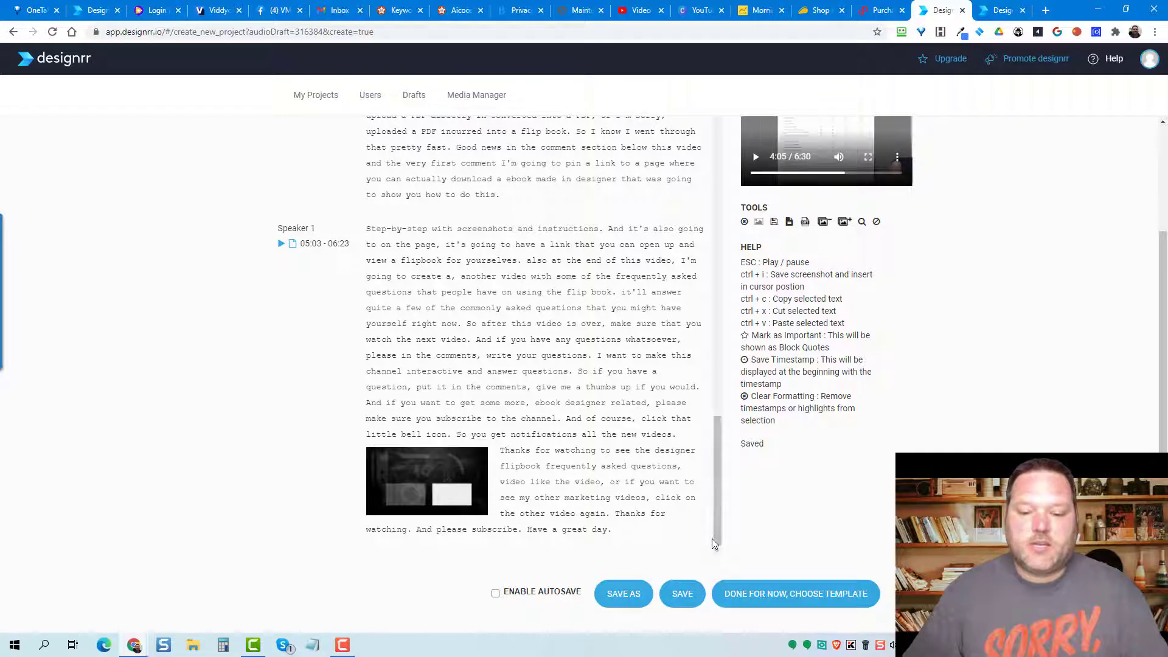
pyautogui.click(687, 598)
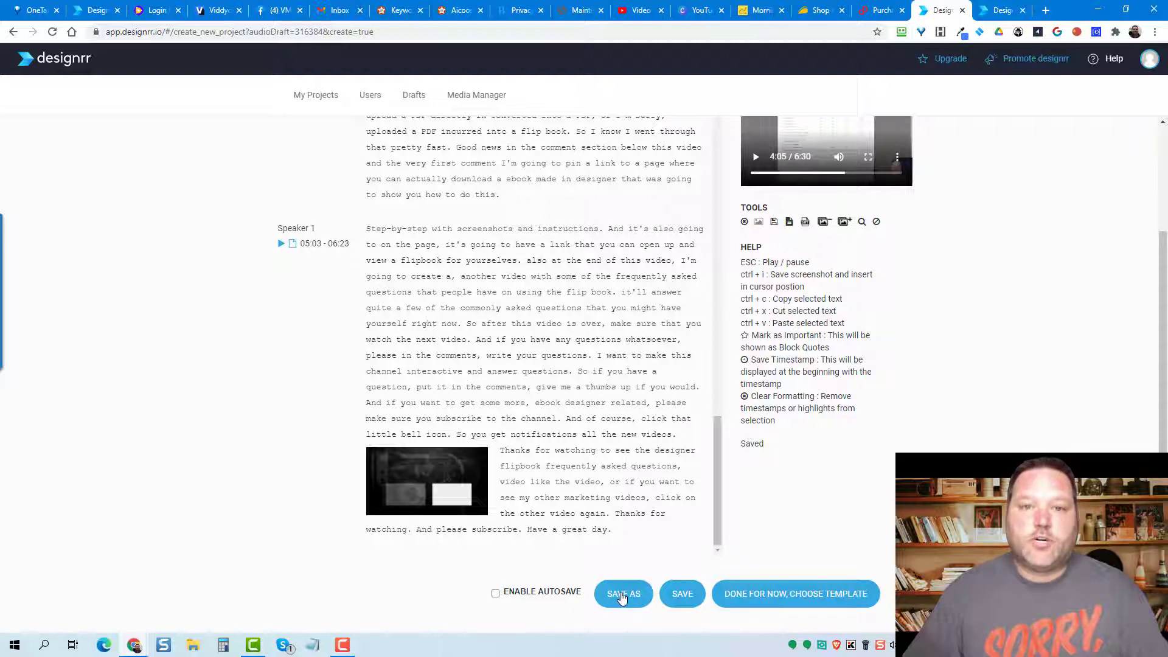
pyautogui.click(765, 599)
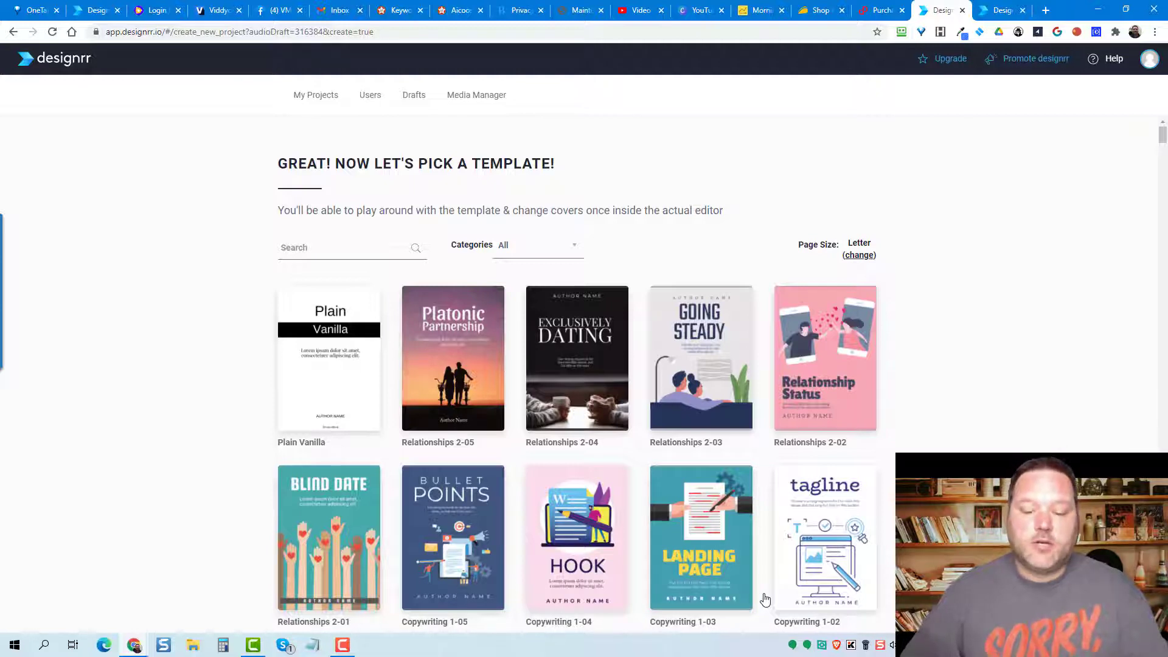
# - Preview the E-learning 1-05 Learning Analytics template and use it for the ebook
pyautogui.moveTo(709, 325)
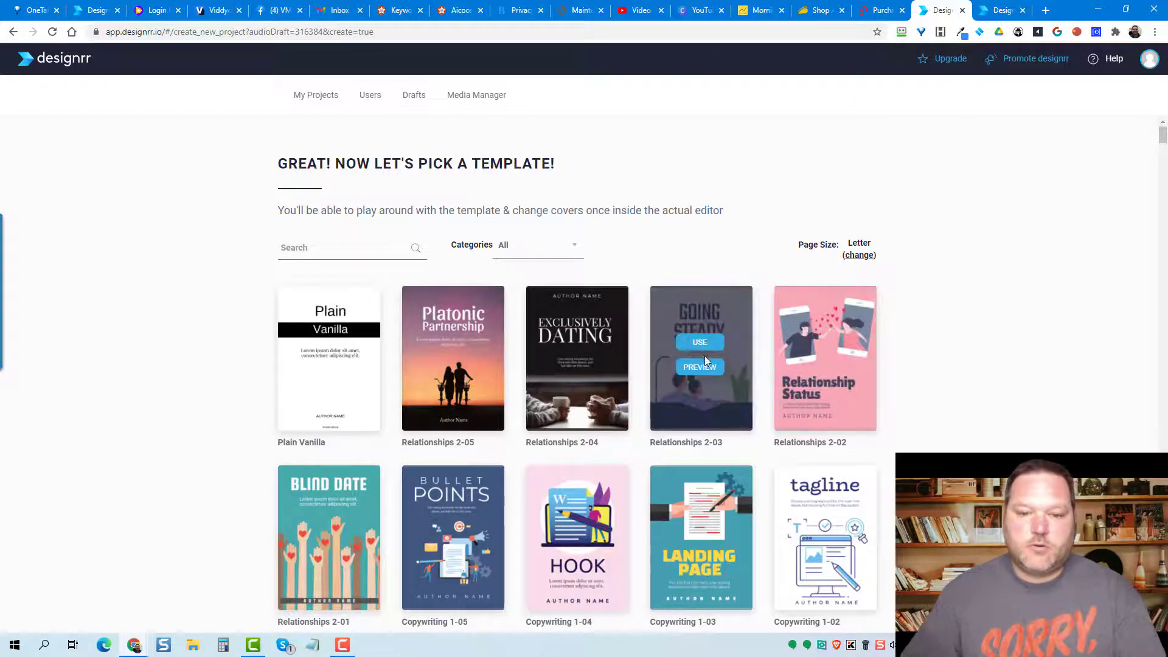
pyautogui.scroll(-2, 684, 382)
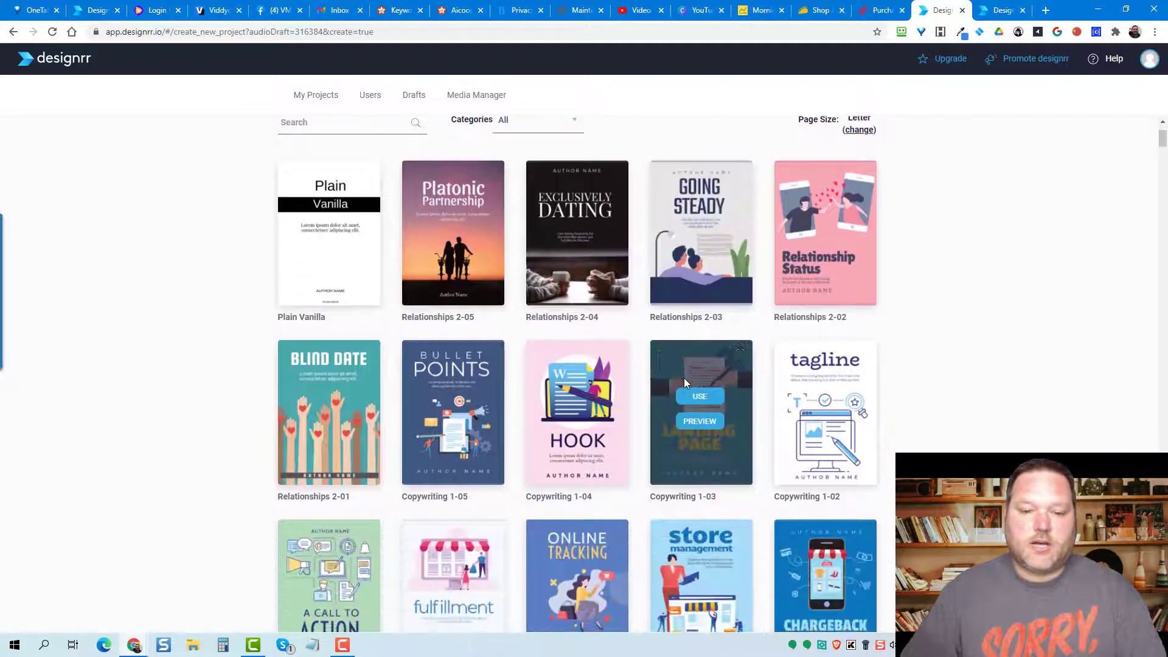
pyautogui.scroll(-2, 683, 382)
pyautogui.scroll(-10, 685, 381)
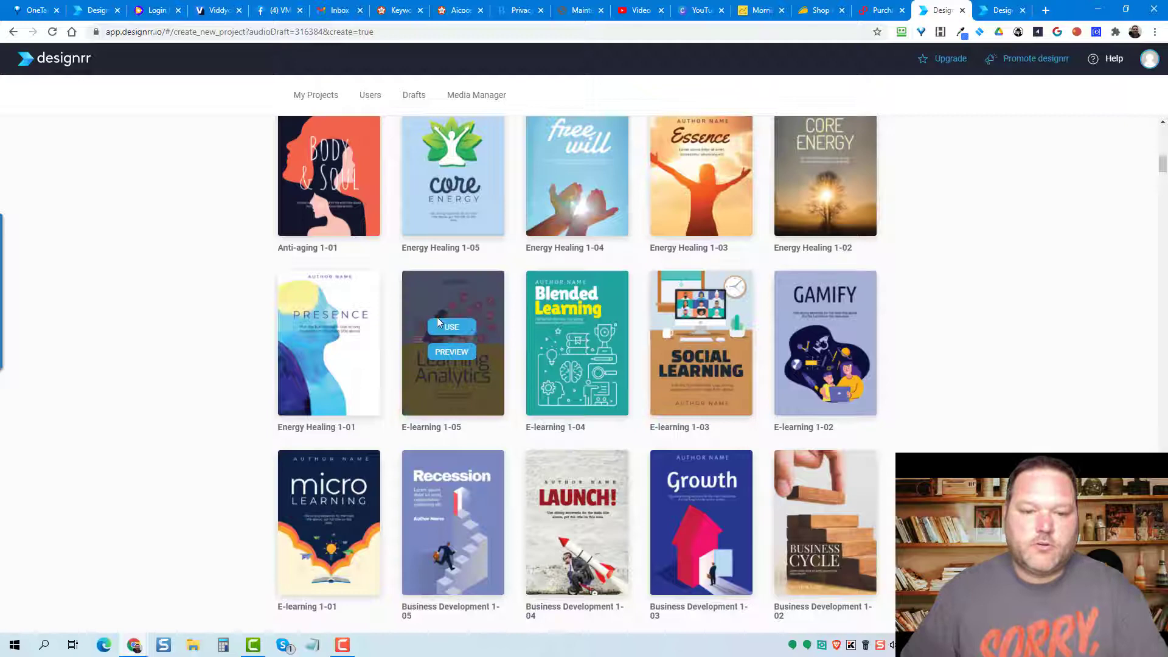
pyautogui.click(447, 352)
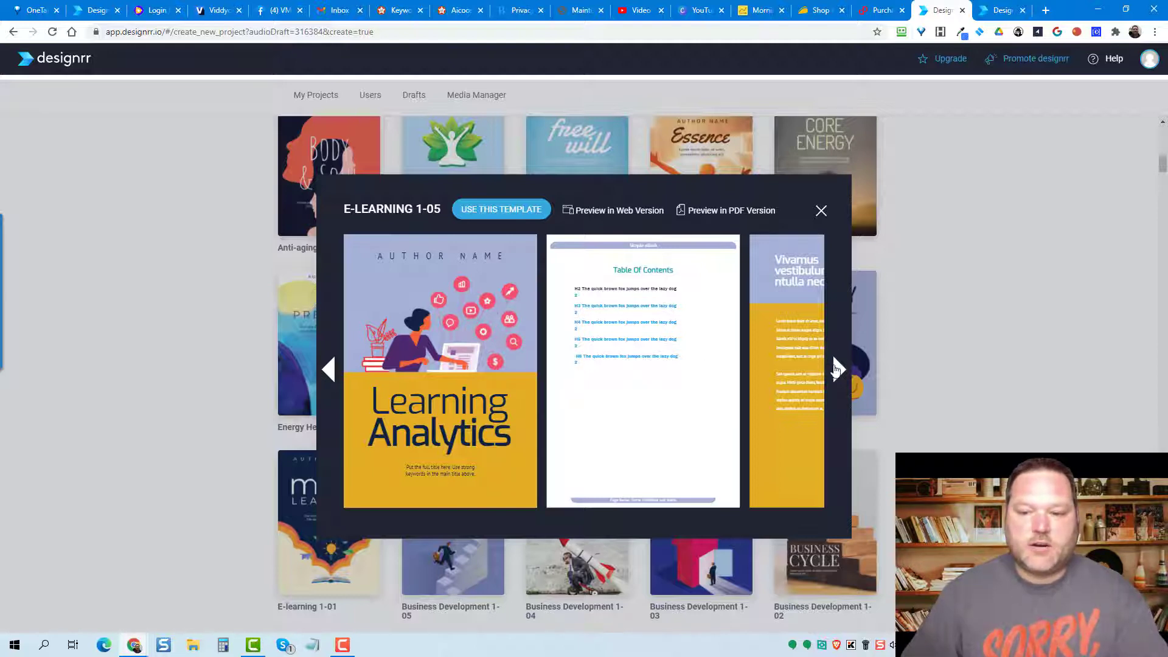
pyautogui.click(835, 368)
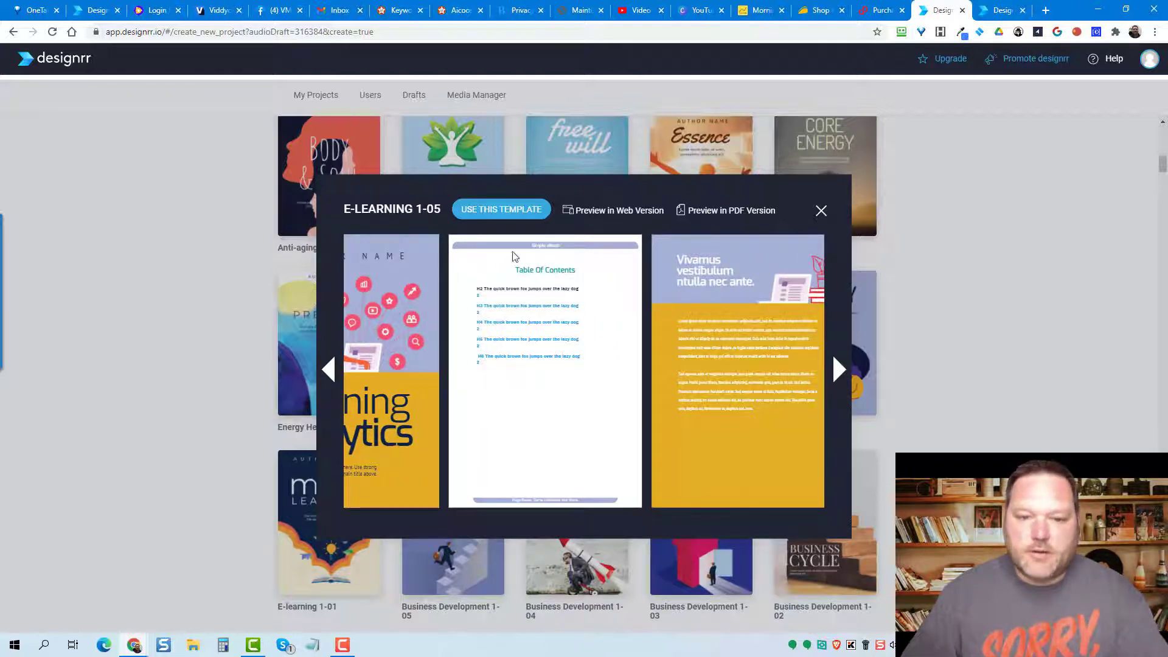
pyautogui.click(495, 209)
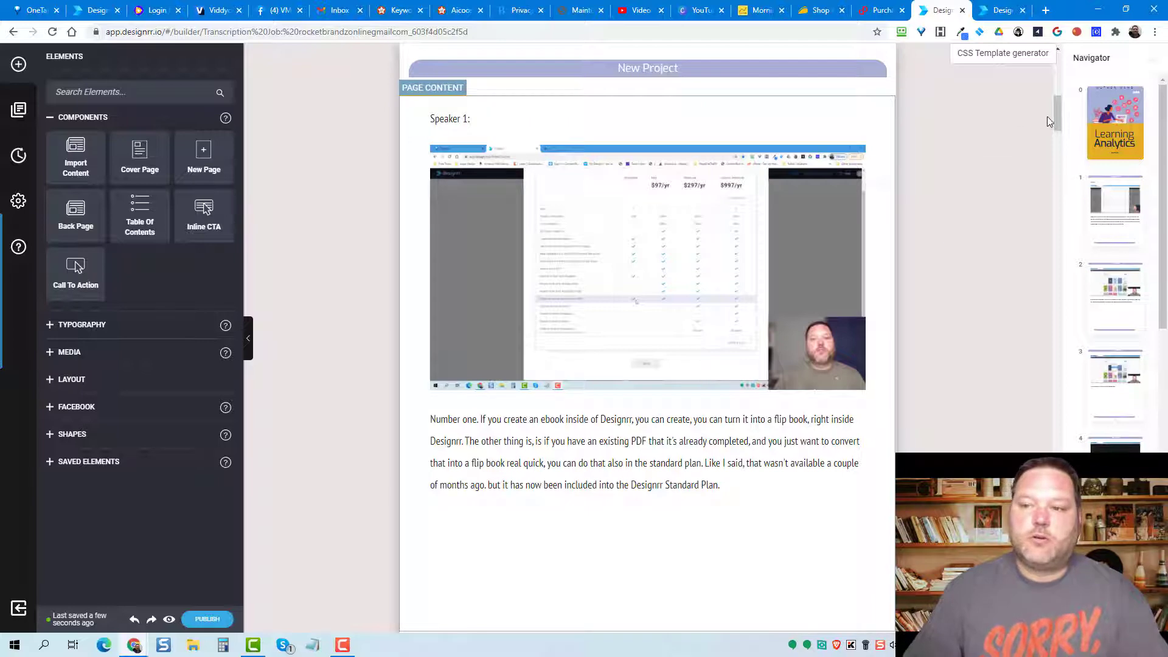
# - Scroll through the generated transcript pages and select the first page's footer block
pyautogui.moveTo(1056, 117)
pyautogui.mouseDown()
pyautogui.moveTo(1053, 75)
pyautogui.moveTo(1055, 134)
pyautogui.mouseUp()
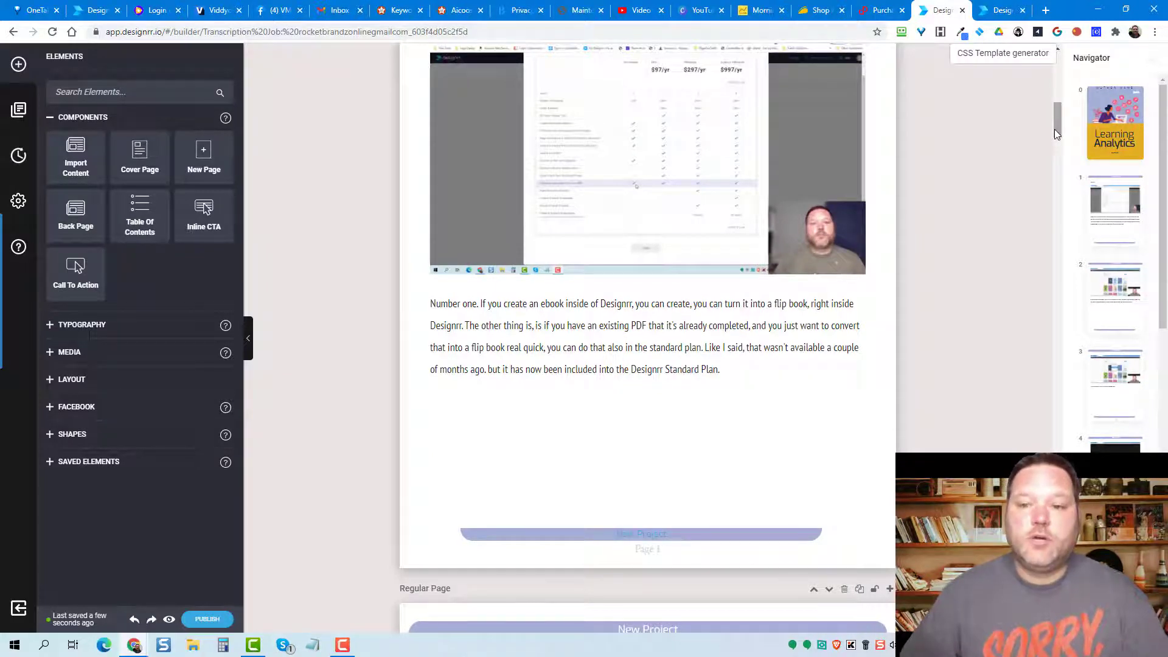
pyautogui.moveTo(1055, 132); pyautogui.dragTo(1054, 153)
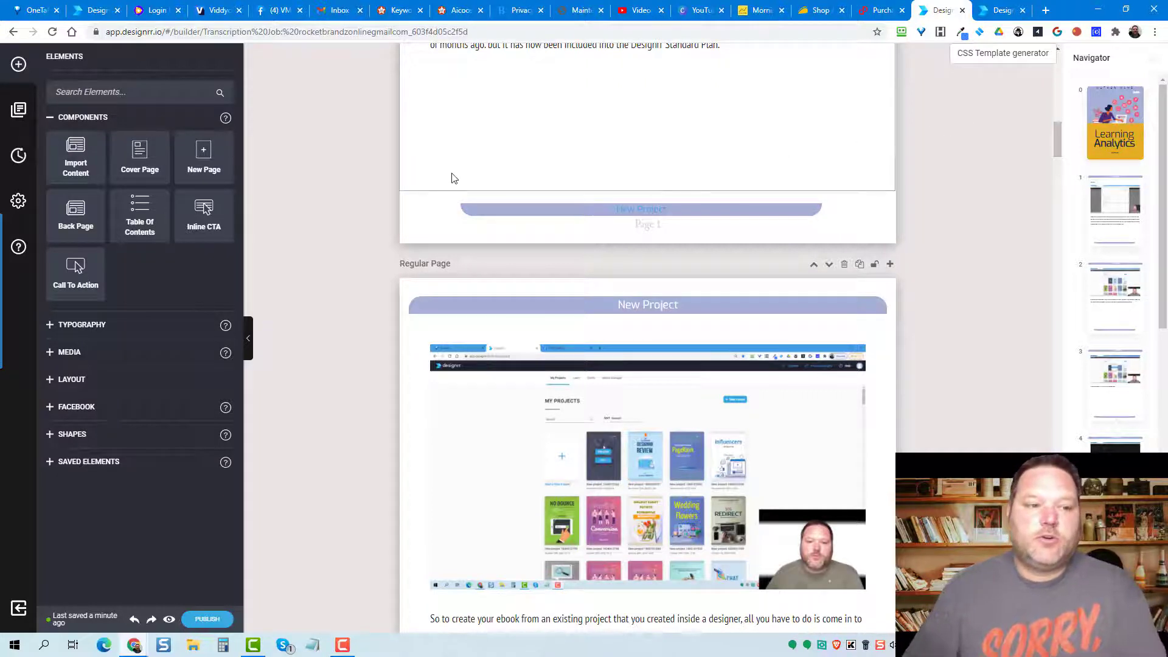
pyautogui.click(401, 226)
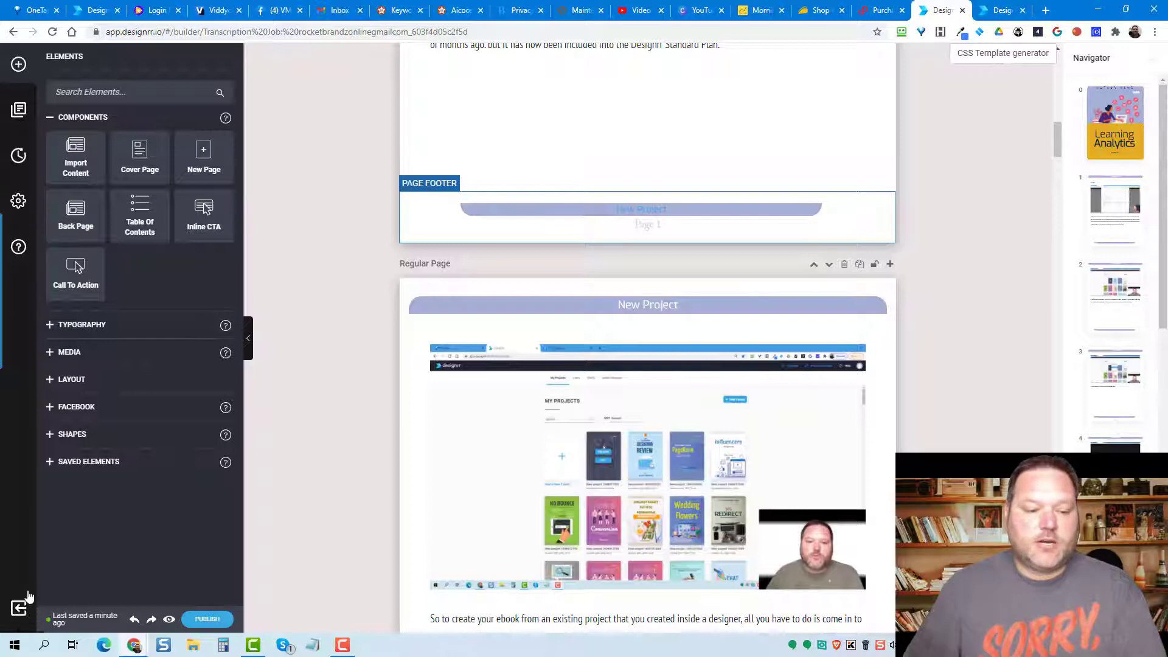
pyautogui.click(18, 610)
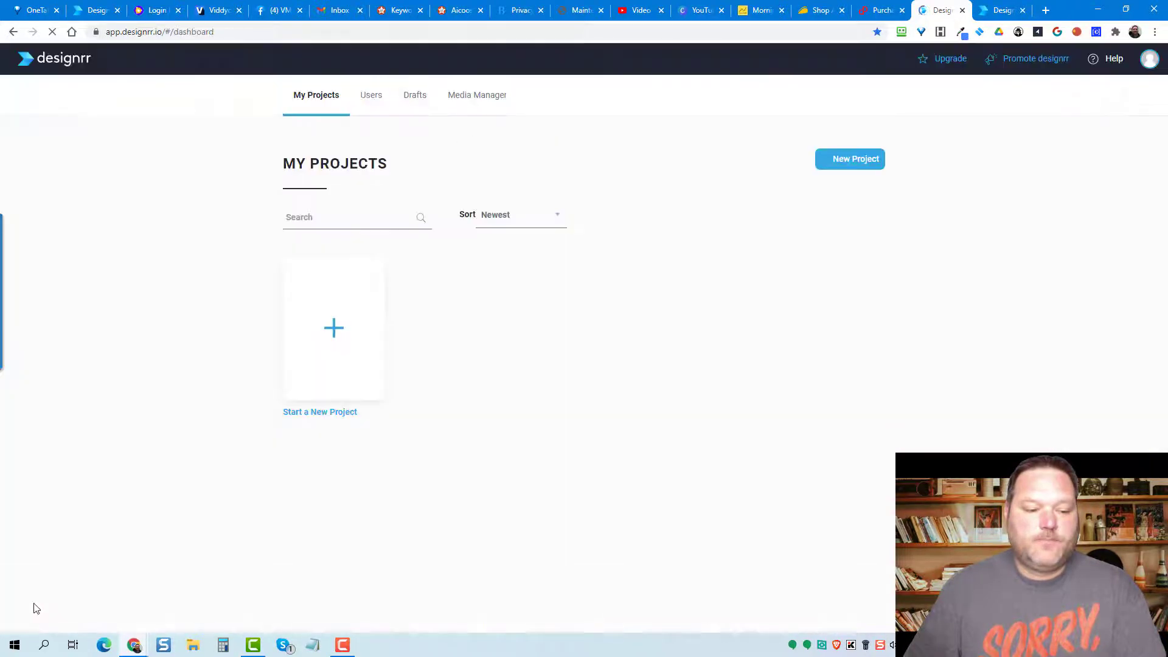
pyautogui.moveTo(477, 353)
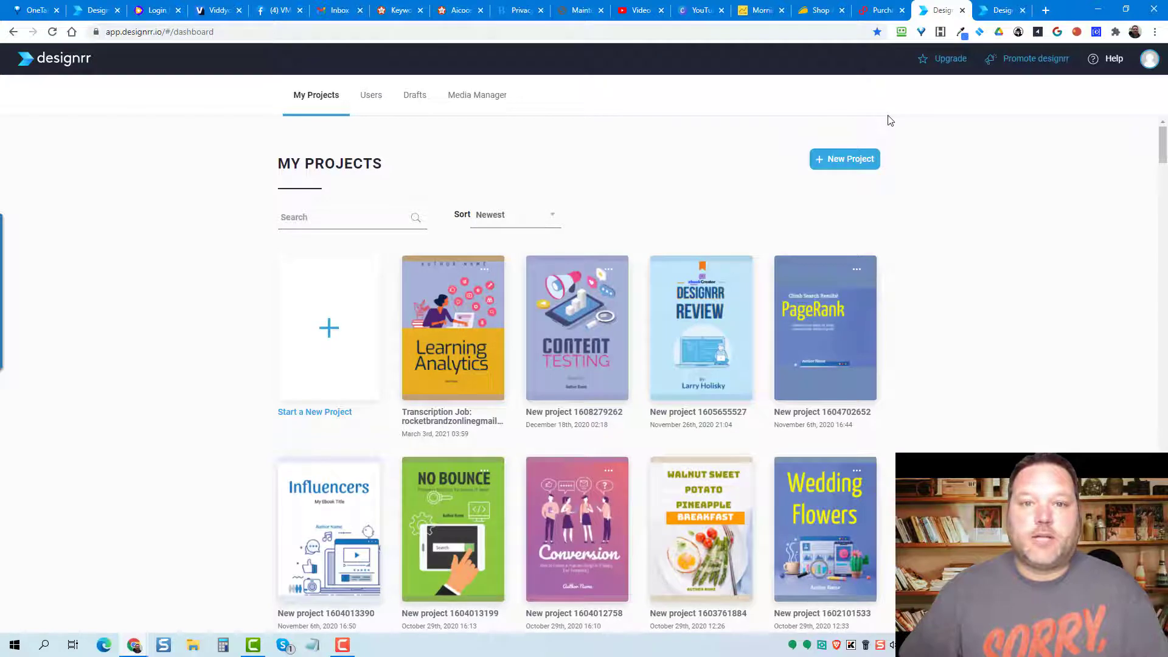
# - Open Upgrade and review the pricing table, including Agency Premium transcription hours
pyautogui.click(946, 59)
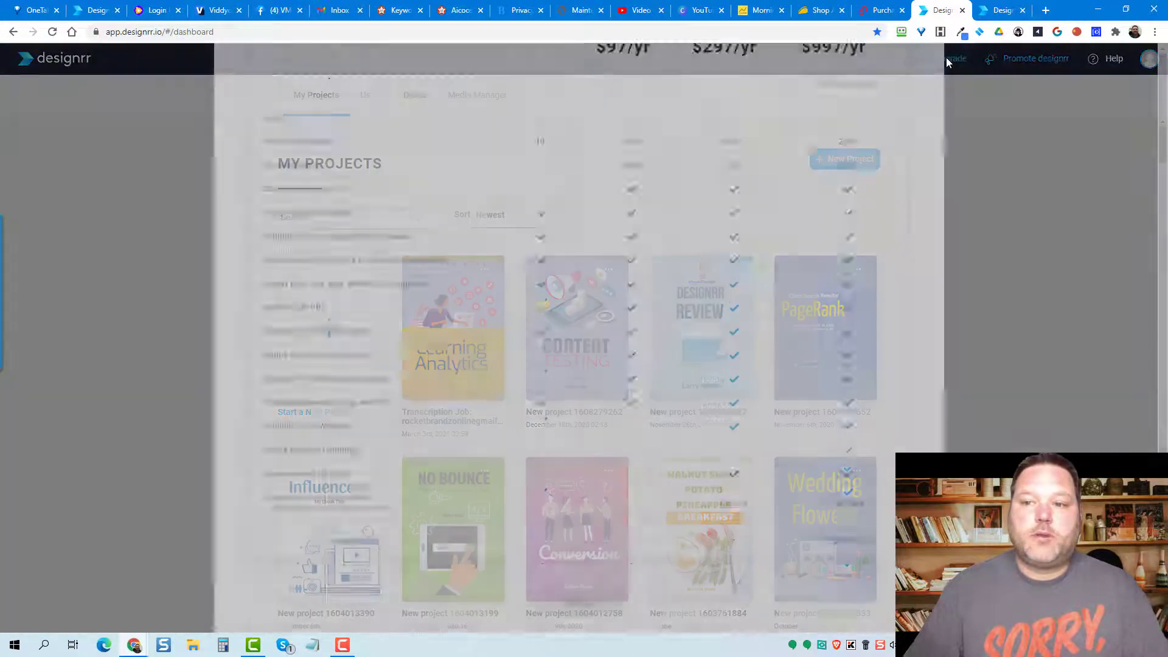
pyautogui.scroll(-2, 718, 142)
pyautogui.scroll(2, 748, 158)
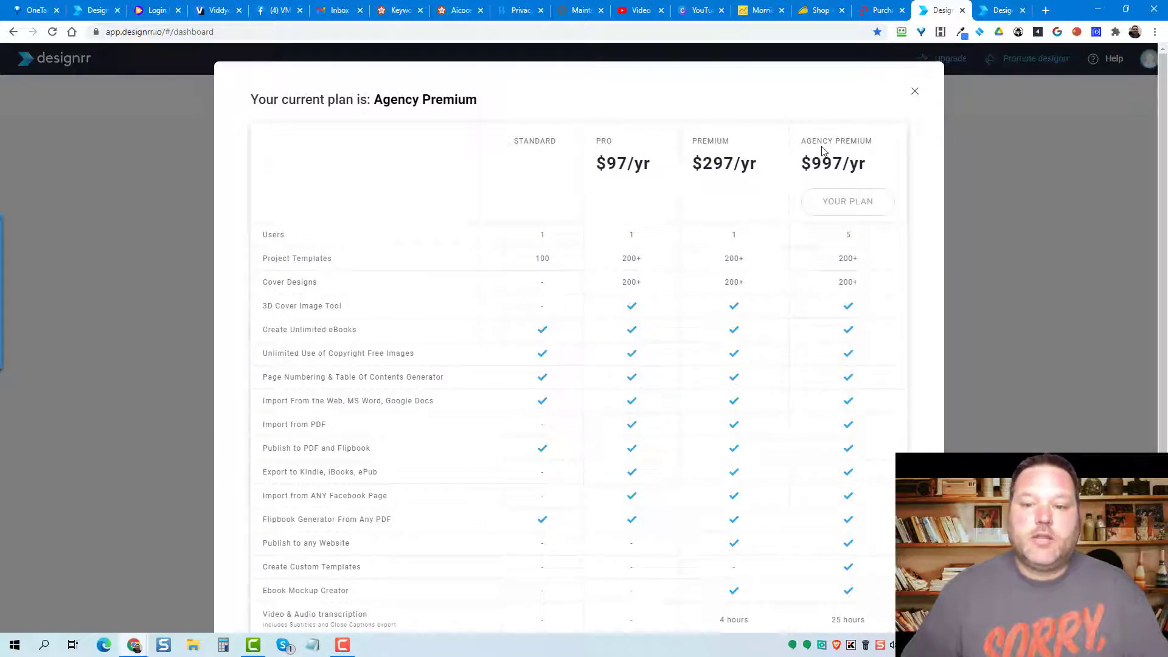
pyautogui.scroll(-2, 748, 240)
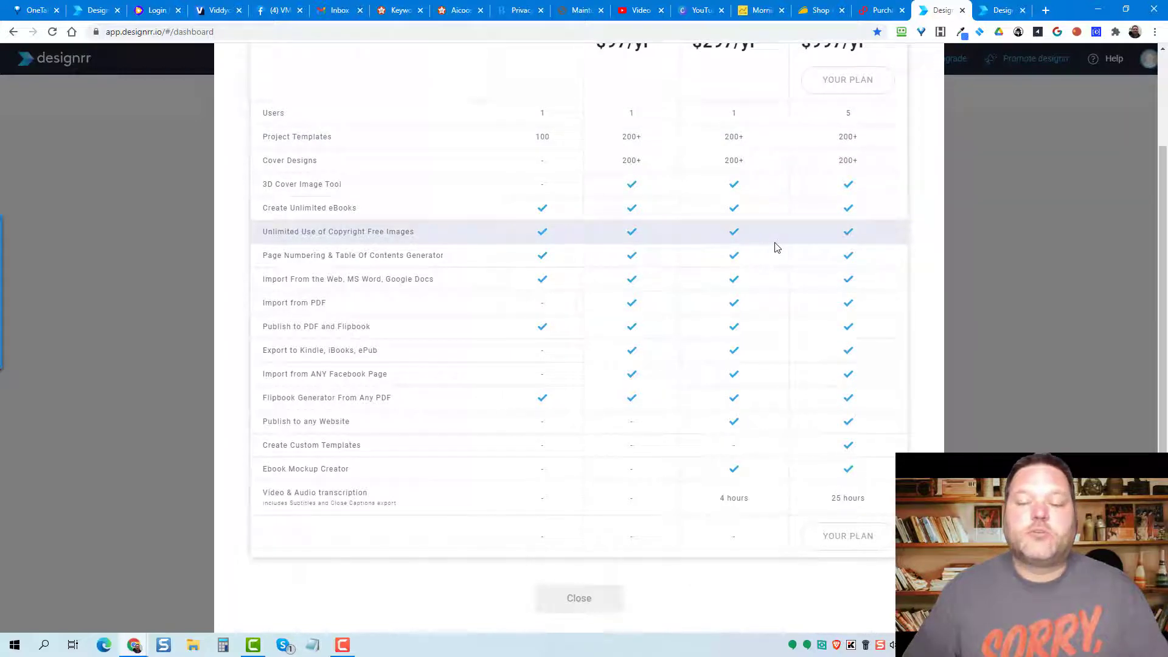
pyautogui.scroll(2, 769, 326)
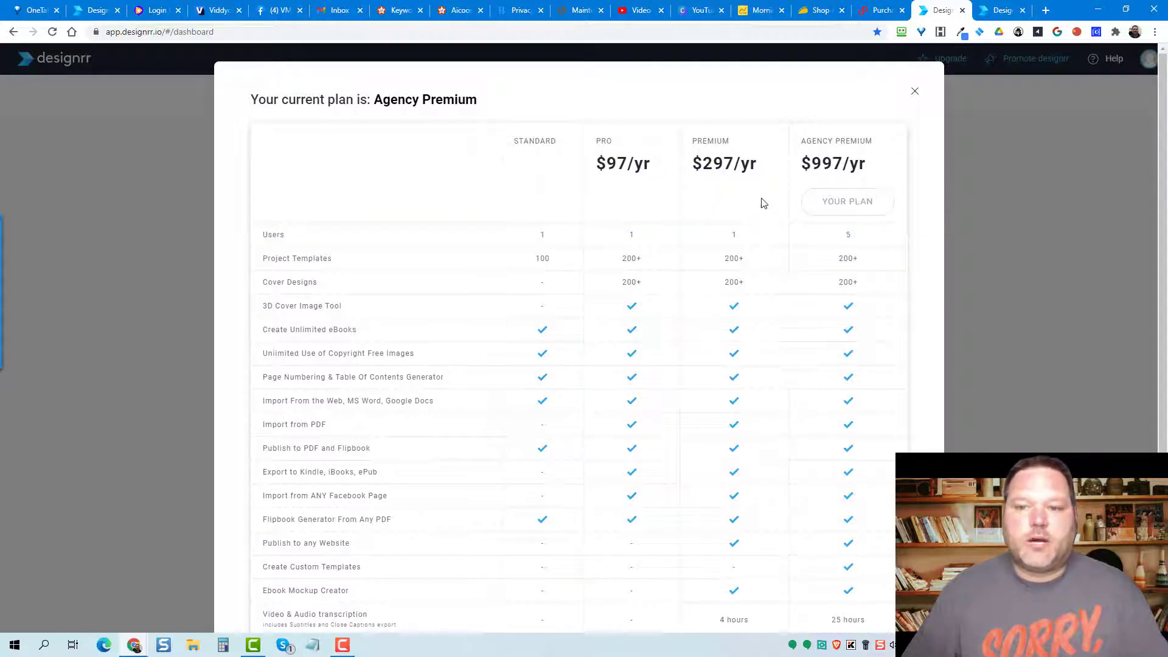
pyautogui.scroll(-2, 749, 192)
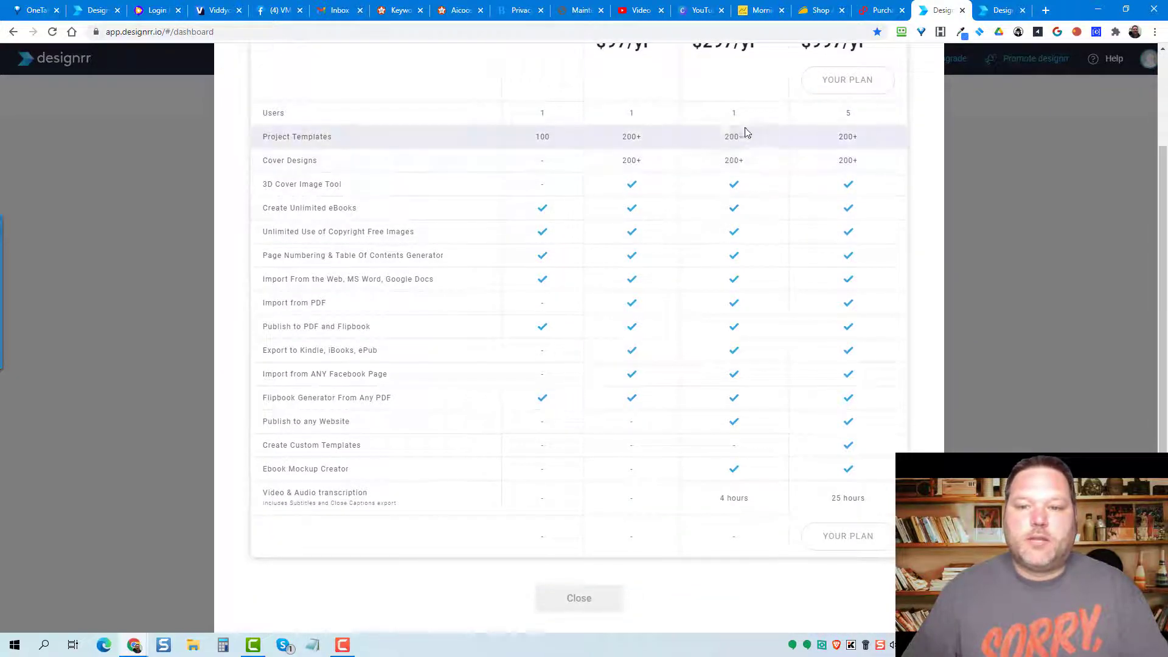
pyautogui.scroll(1, 773, 131)
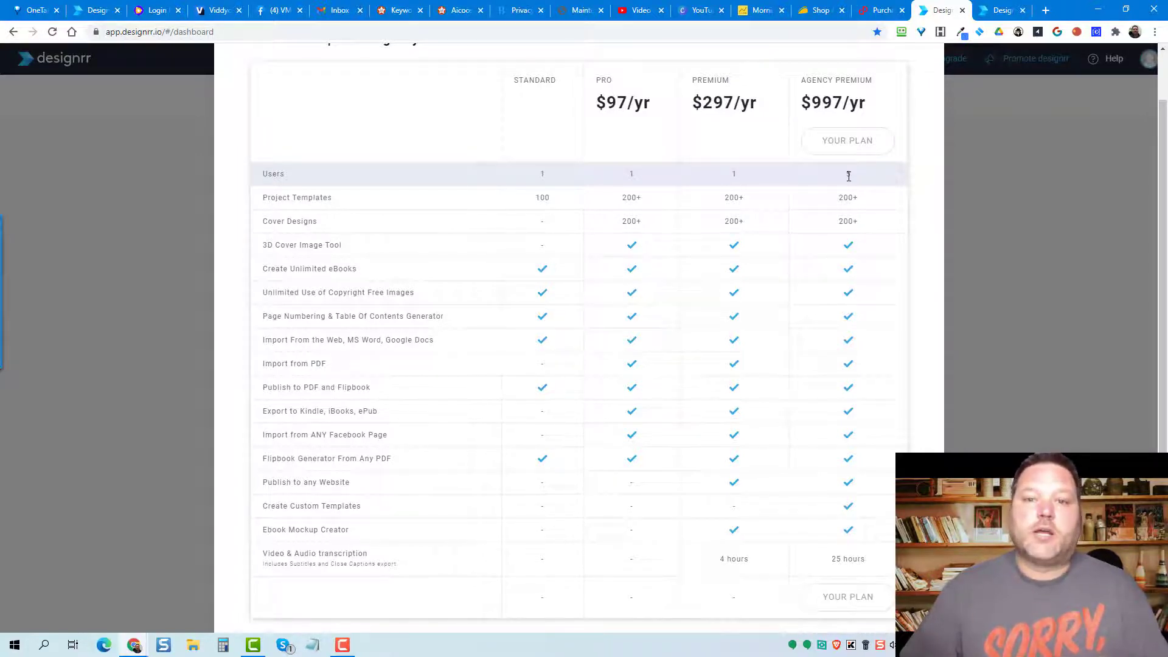
pyautogui.scroll(-1, 816, 192)
pyautogui.scroll(-2, 816, 192)
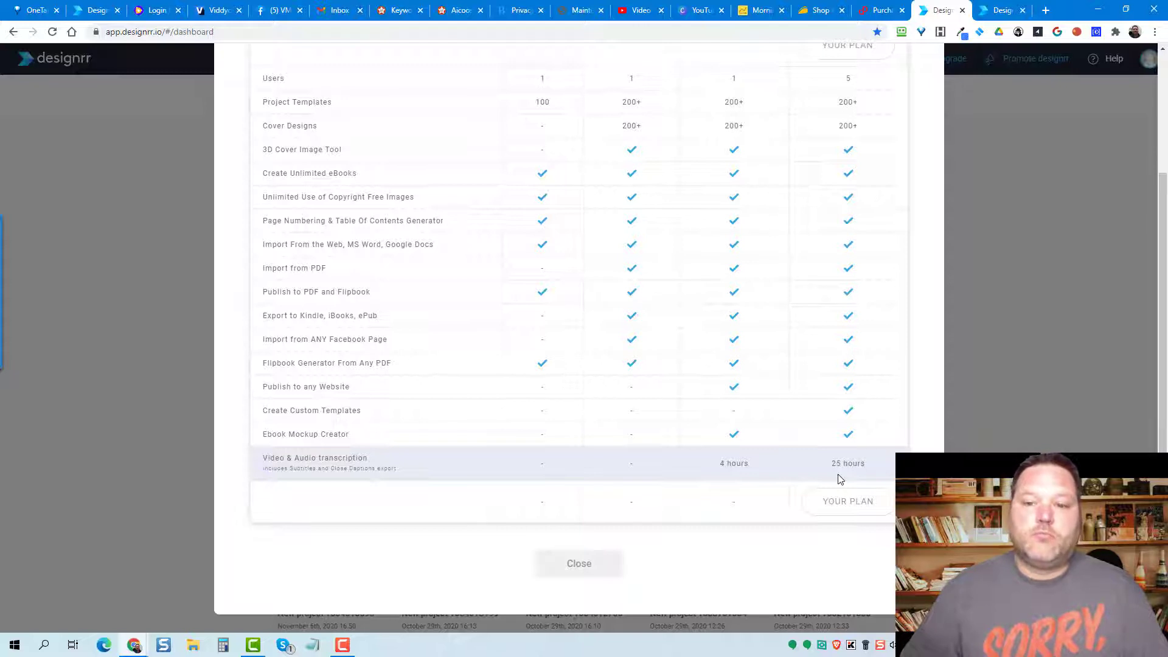
# - Scroll up and down through the plan comparison table
pyautogui.scroll(3, 840, 480)
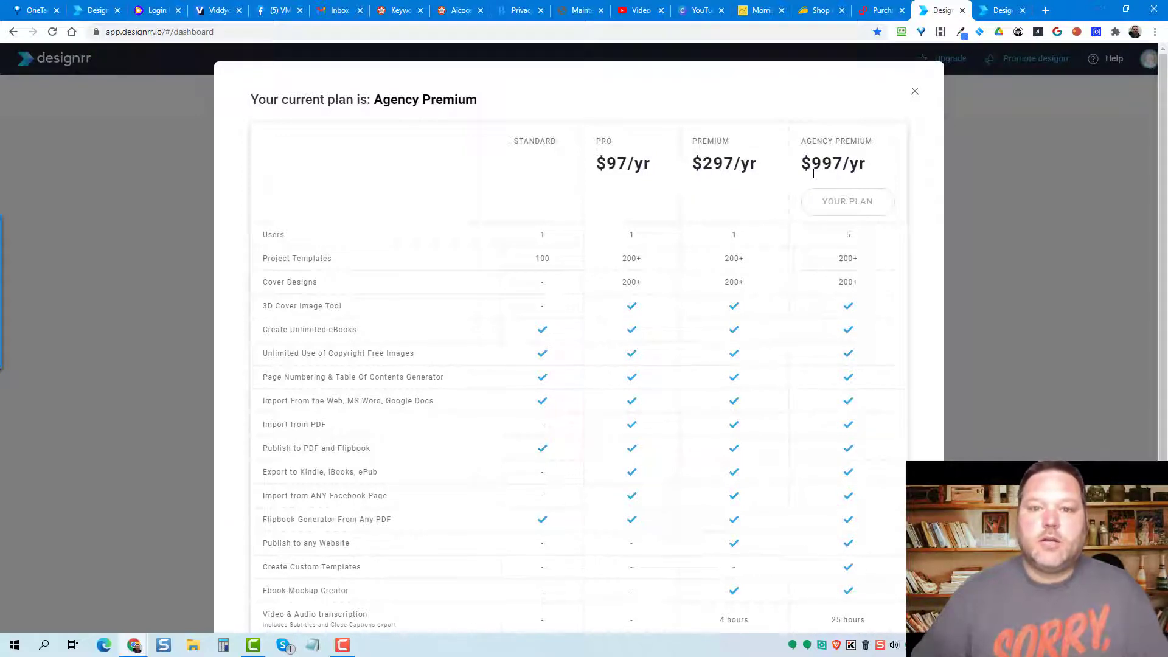
pyautogui.scroll(-3, 847, 292)
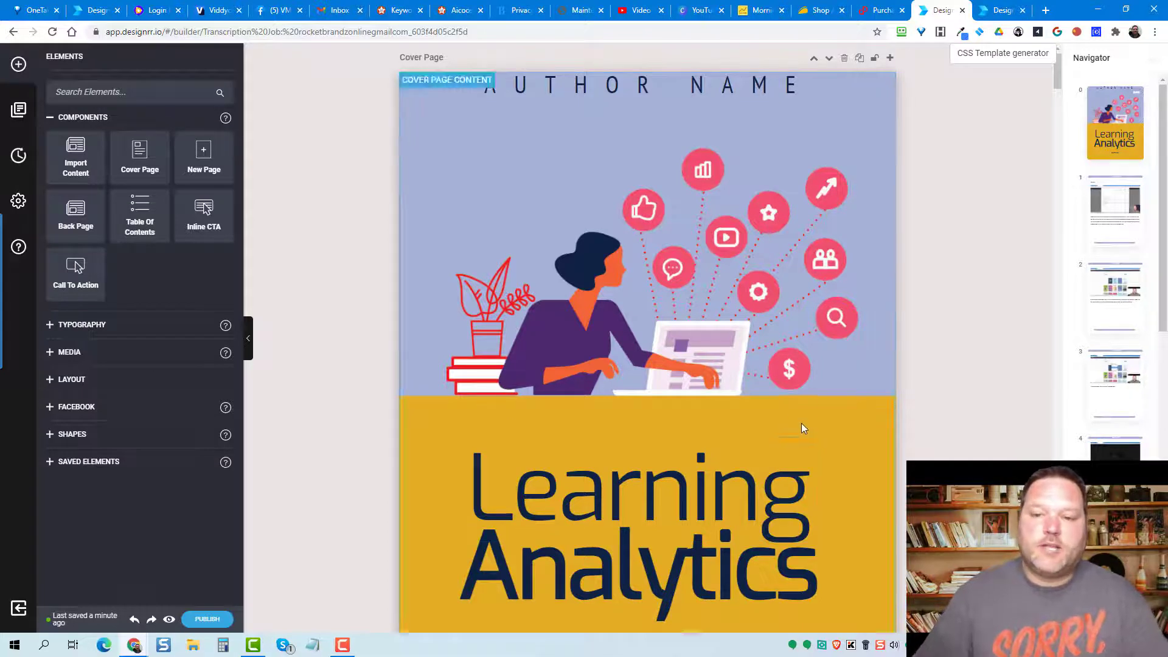
# - Select the Learning Analytics cover heading, then publish 'Youtube Flipbook' and open its Customize Flipbook options
pyautogui.scroll(-2, 801, 422)
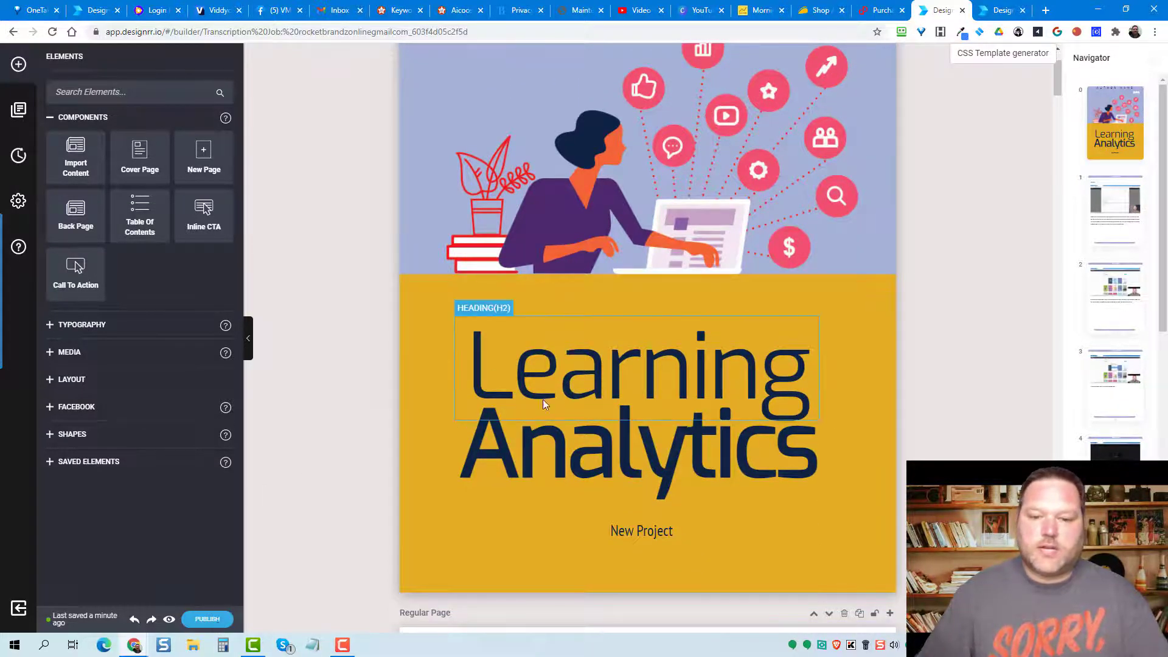
pyautogui.click(557, 393)
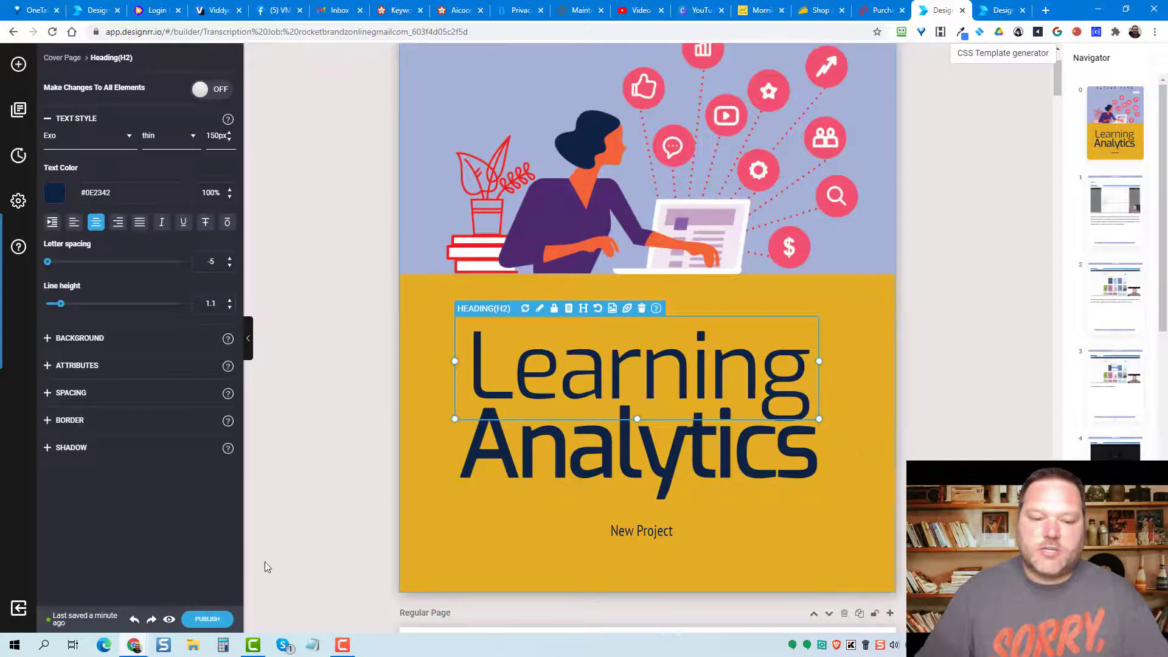
pyautogui.click(206, 619)
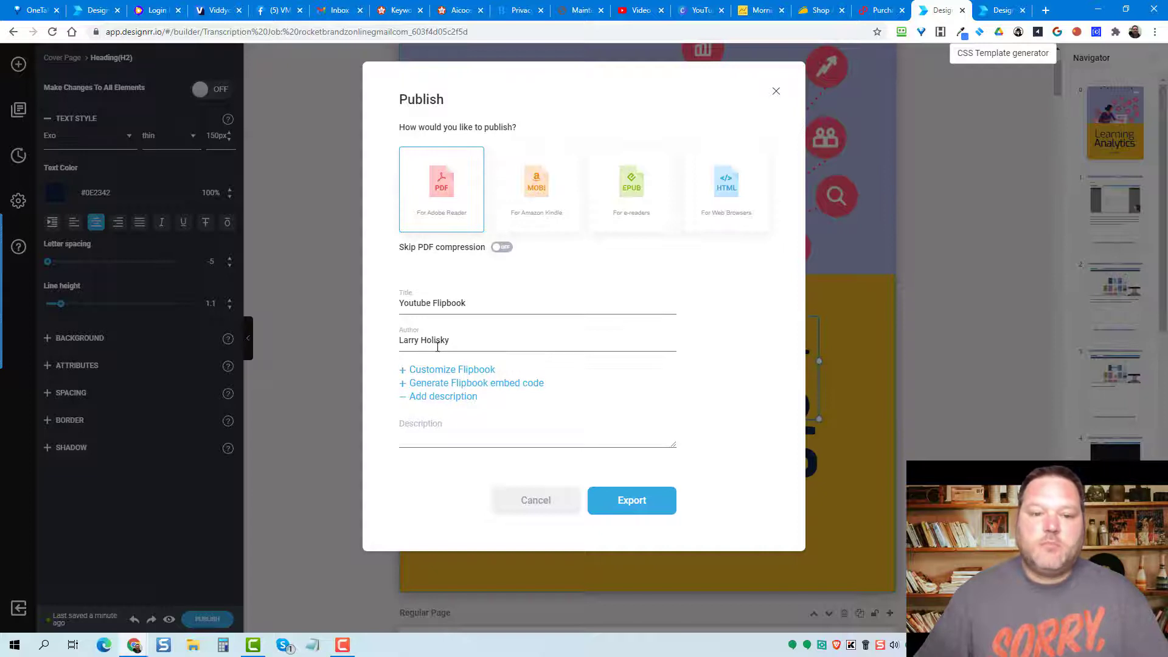
pyautogui.click(403, 371)
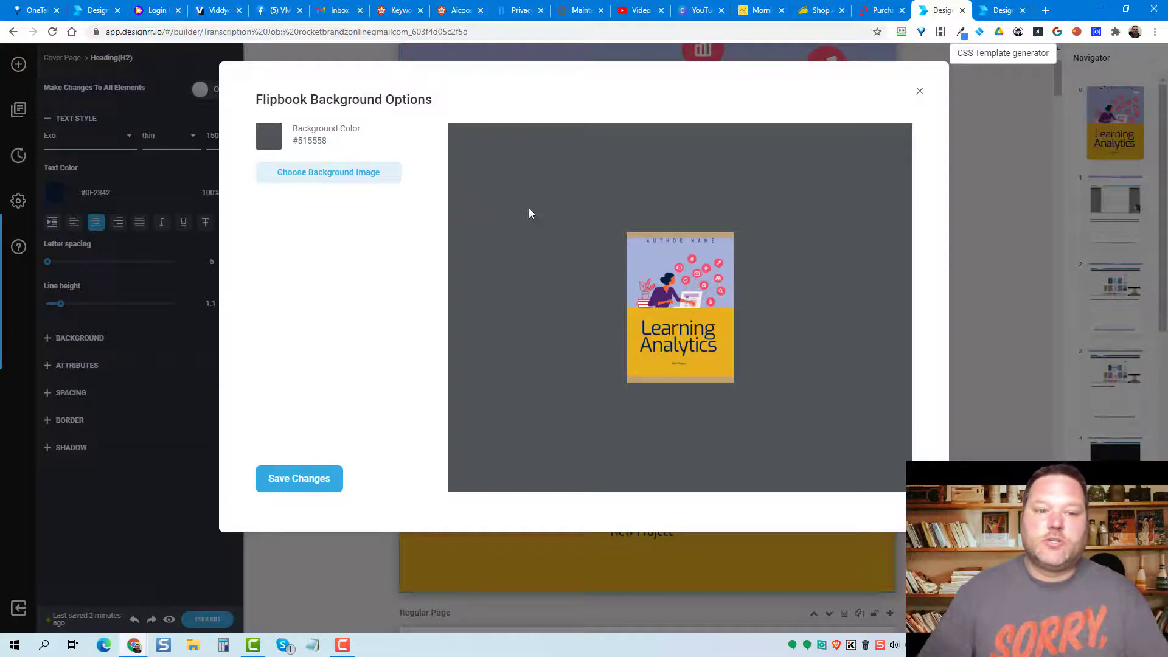
# - Choose light grey #B4BFC6 as the flipbook background colour and save the change
pyautogui.click(270, 142)
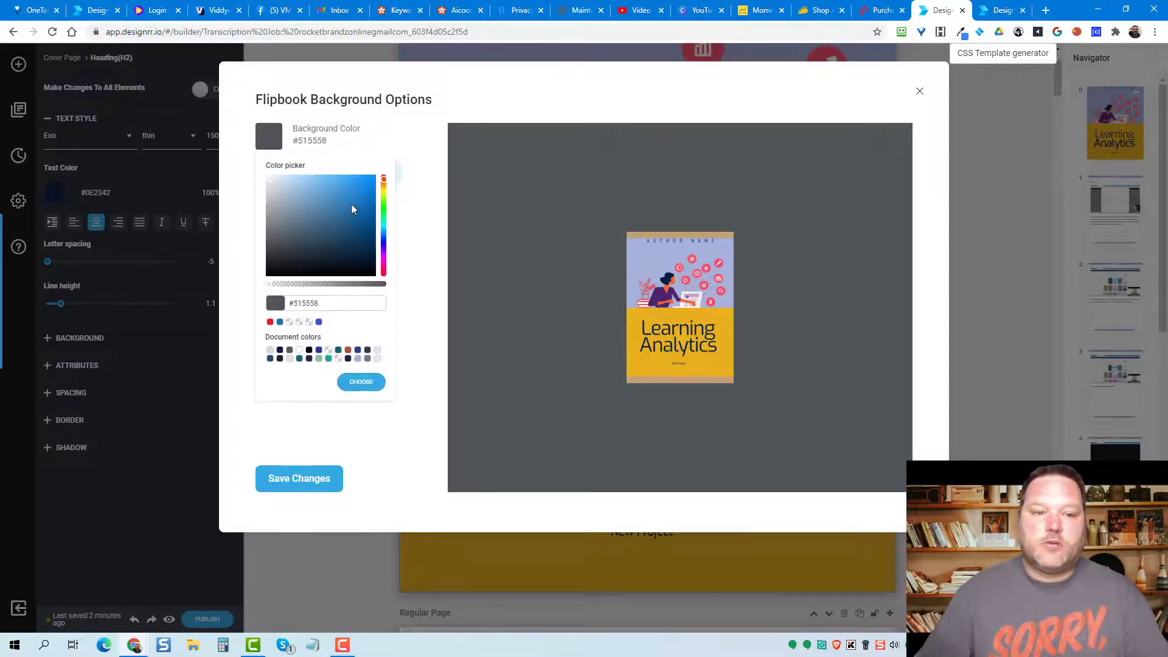
pyautogui.click(276, 197)
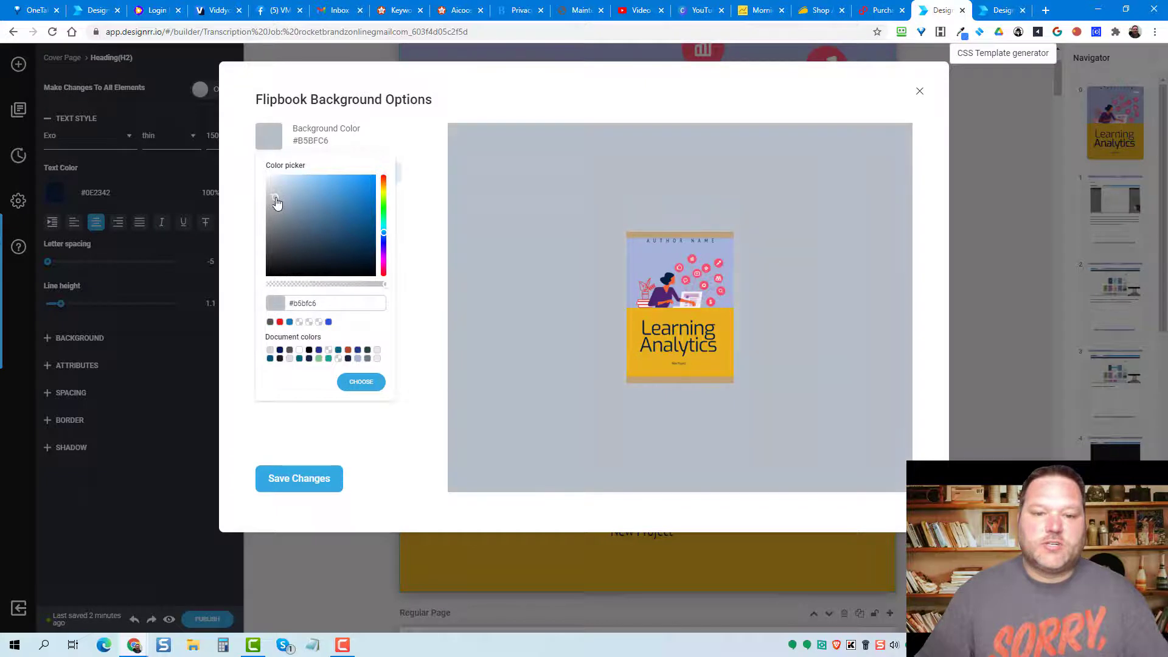
pyautogui.click(359, 383)
pyautogui.click(299, 479)
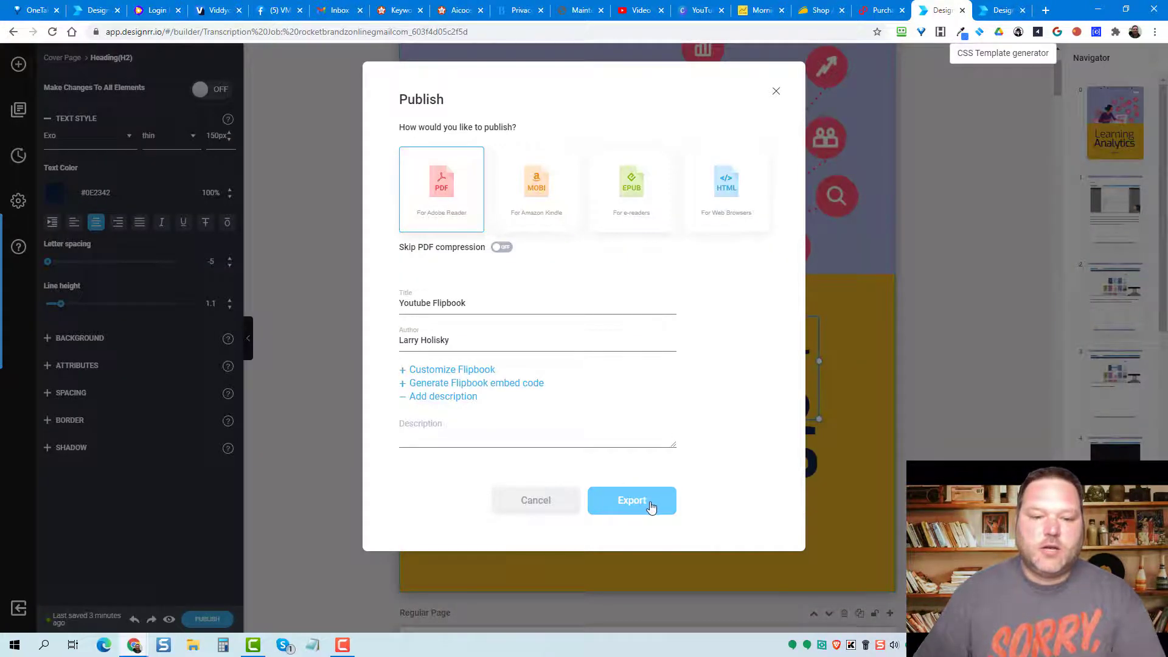
# - Export 'Youtube Flipbook' from the Publish dialog as a flipbook
pyautogui.click(651, 507)
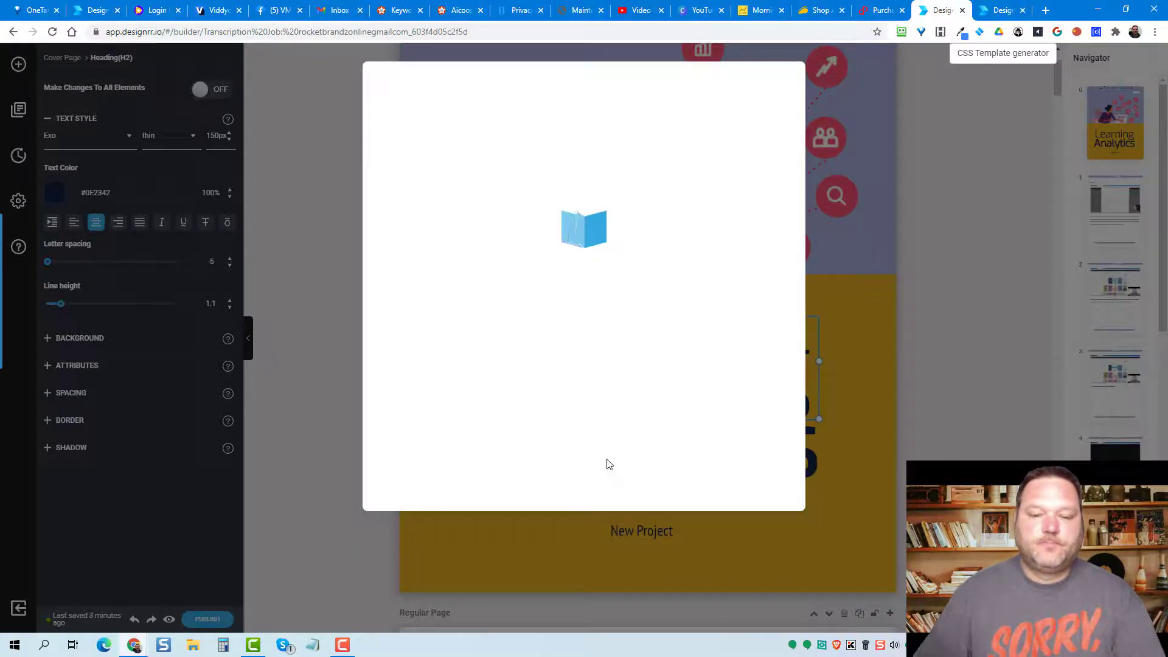